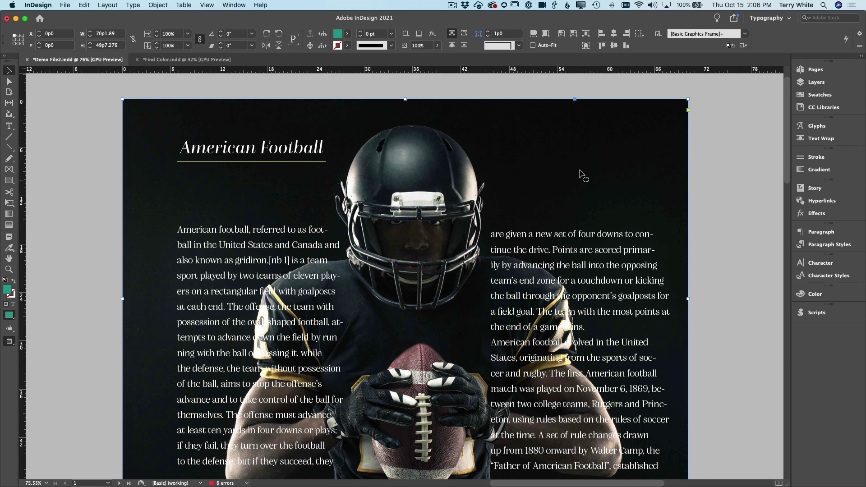
Try moving the football player image frame down the page's width, then return it to the page origin
{"action": "left_click_drag", "start_coordinate": [534, 160], "coordinate": [607, 136]}
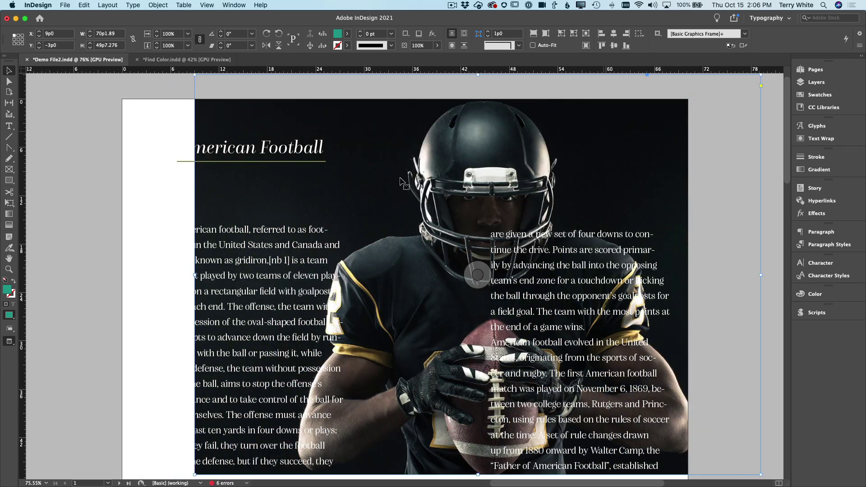
{"action": "left_click_drag", "start_coordinate": [382, 195], "coordinate": [512, 188]}
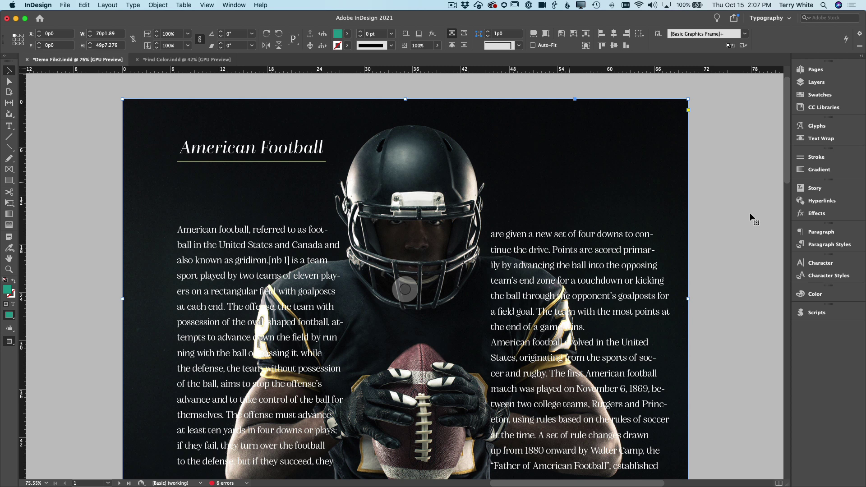
Wrap the text around the football player image's object shape, using Select Subject as the contour type
{"action": "left_click", "coordinate": [816, 139]}
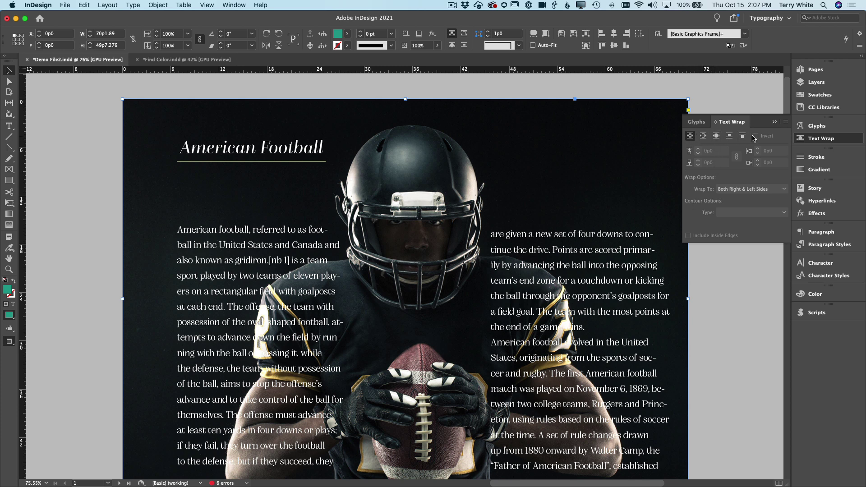
{"action": "left_click", "coordinate": [717, 138]}
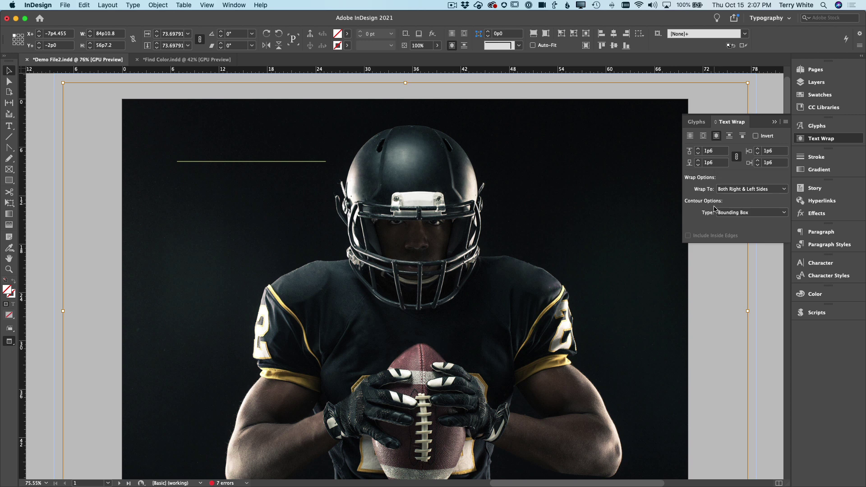
{"action": "left_click", "coordinate": [745, 215]}
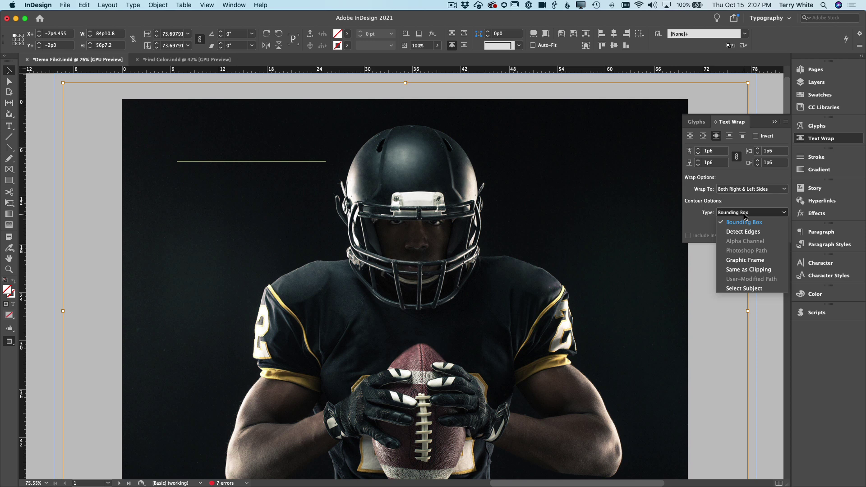
{"action": "left_click", "coordinate": [751, 289]}
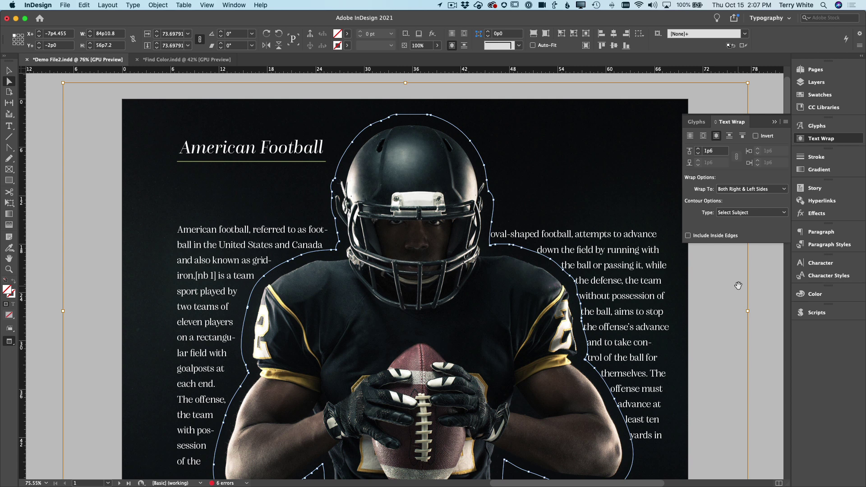
Reduce the text wrap offset around the football player to 1p0
{"action": "left_click", "coordinate": [698, 154]}
{"action": "left_click", "coordinate": [698, 154]}
{"action": "left_click", "coordinate": [698, 154]}
{"action": "left_click", "coordinate": [698, 154]}
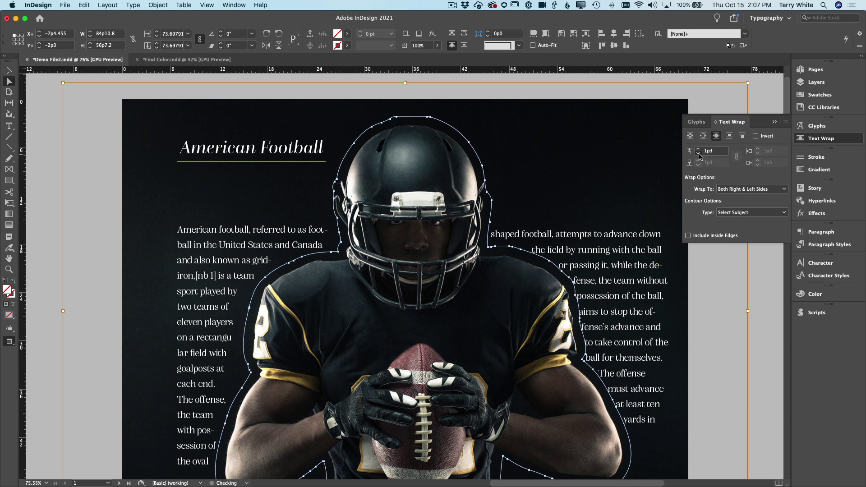
{"action": "left_click", "coordinate": [698, 154]}
{"action": "left_click", "coordinate": [699, 154]}
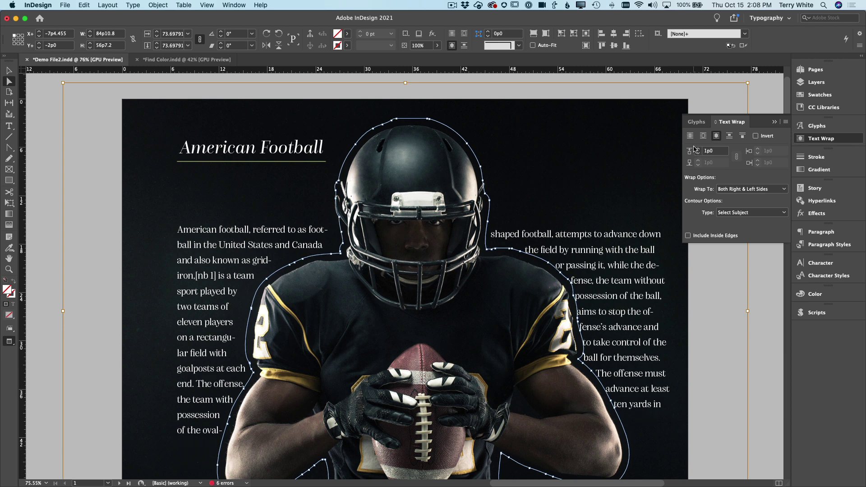
Increase the text wrap offset around the football player to 1p6
{"action": "left_click", "coordinate": [698, 149]}
{"action": "left_click", "coordinate": [698, 149]}
{"action": "left_click", "coordinate": [698, 149]}
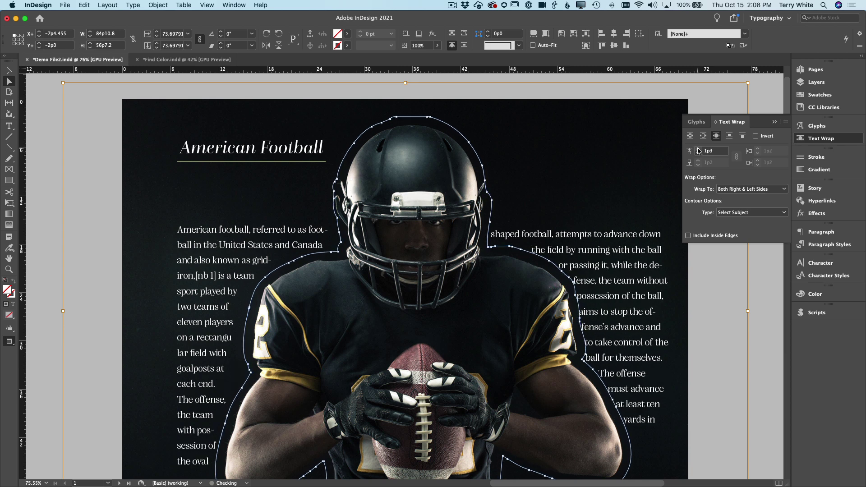
{"action": "left_click", "coordinate": [698, 148]}
{"action": "left_click", "coordinate": [699, 149]}
{"action": "left_click", "coordinate": [698, 148]}
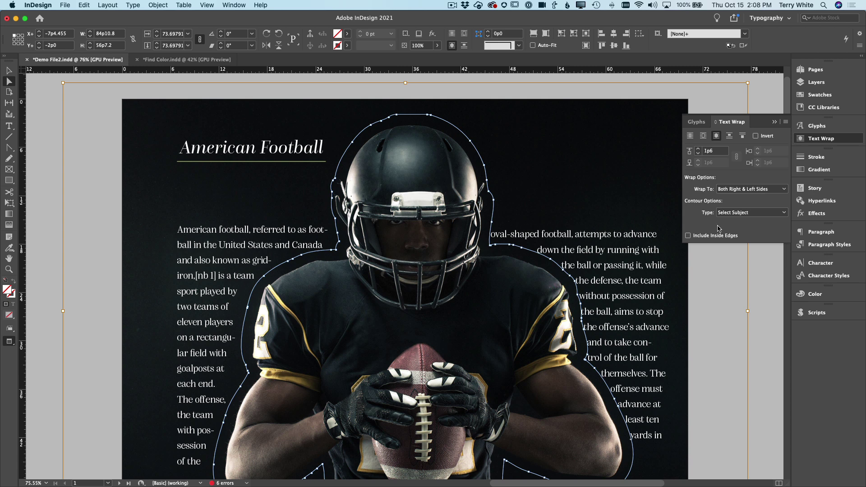
Close the text wrap settings, exit wrap path editing with the Selection tool, and save the document
{"action": "left_click", "coordinate": [774, 123]}
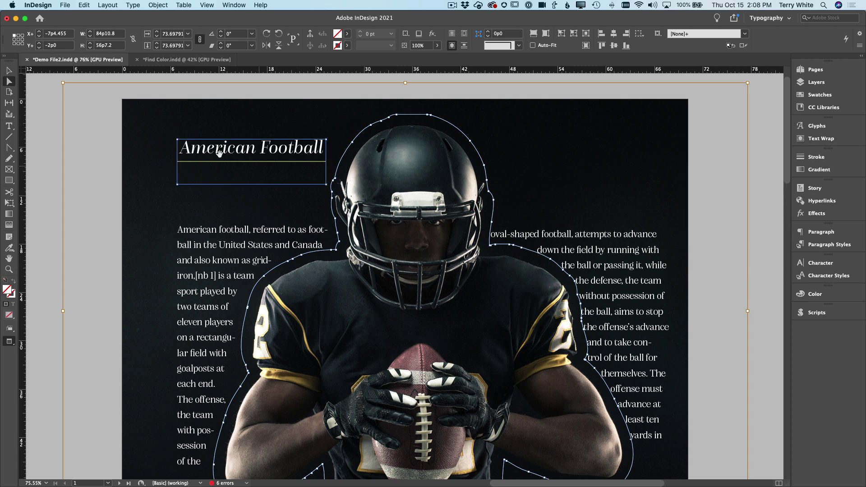
{"action": "left_click", "coordinate": [8, 71]}
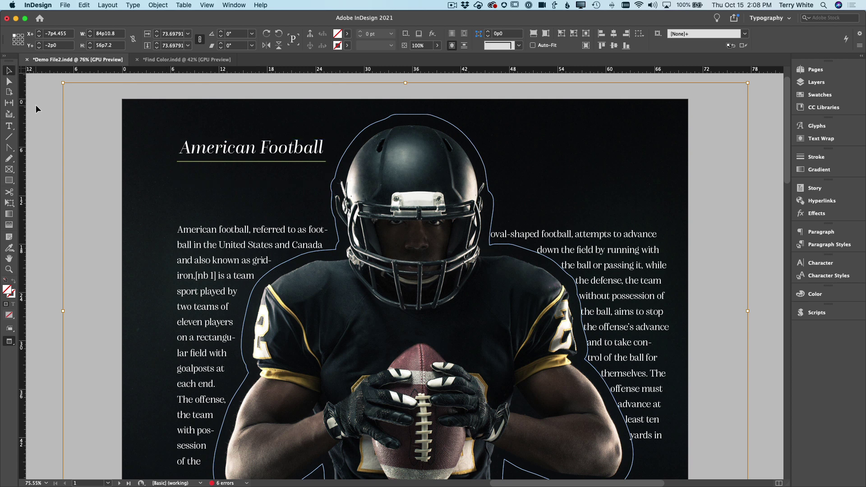
{"action": "left_click", "coordinate": [35, 106]}
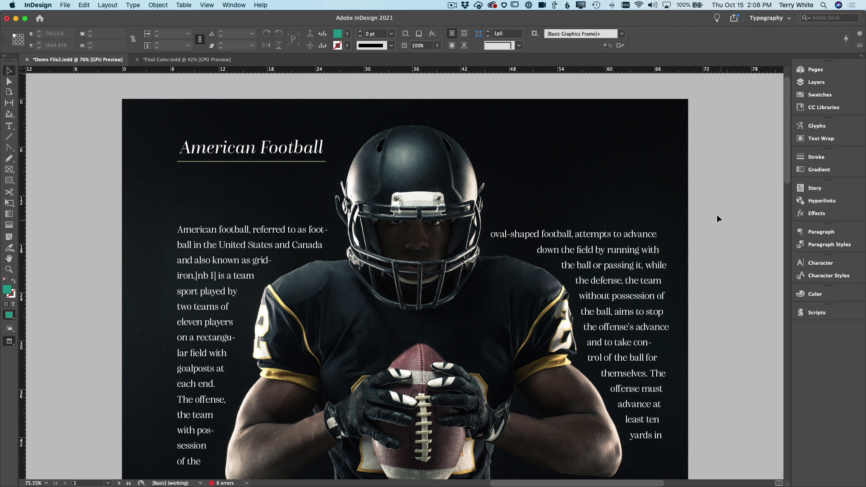
{"action": "left_click", "coordinate": [685, 193]}
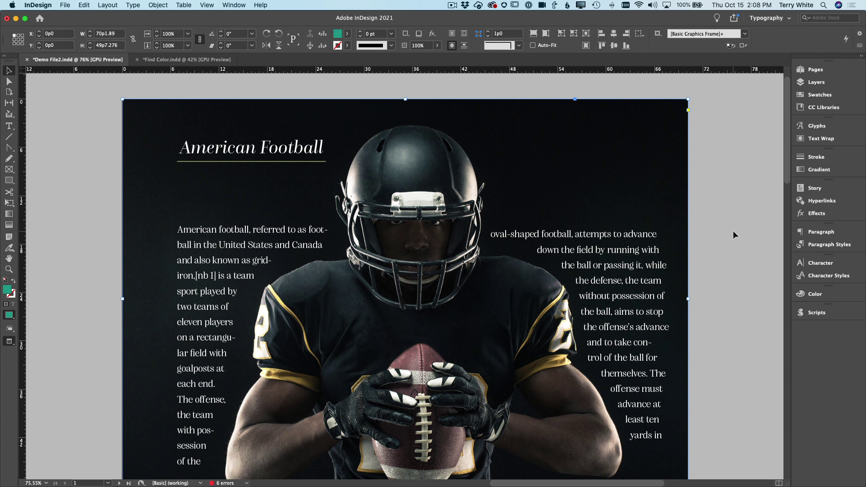
{"action": "key", "text": "super+s"}
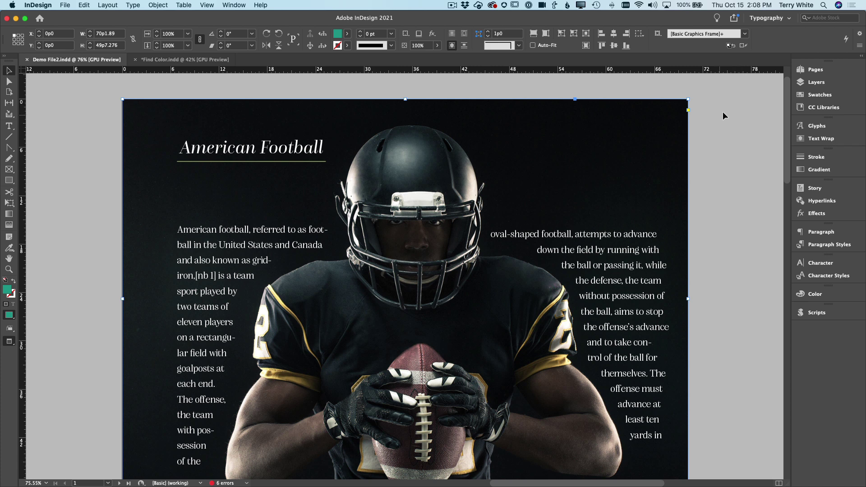
Switch to the Review workspace and change the screen mode to Normal so annotations can be viewed
{"action": "left_click", "coordinate": [767, 18]}
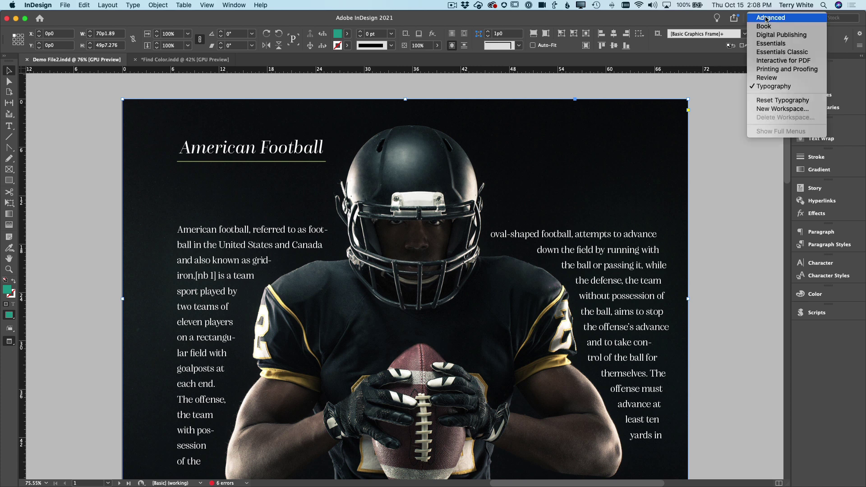
{"action": "left_click", "coordinate": [775, 77]}
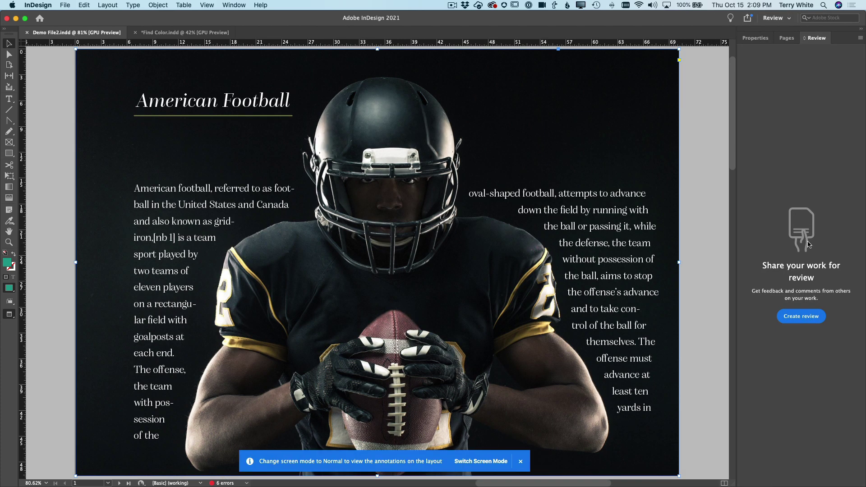
{"action": "left_click", "coordinate": [472, 461]}
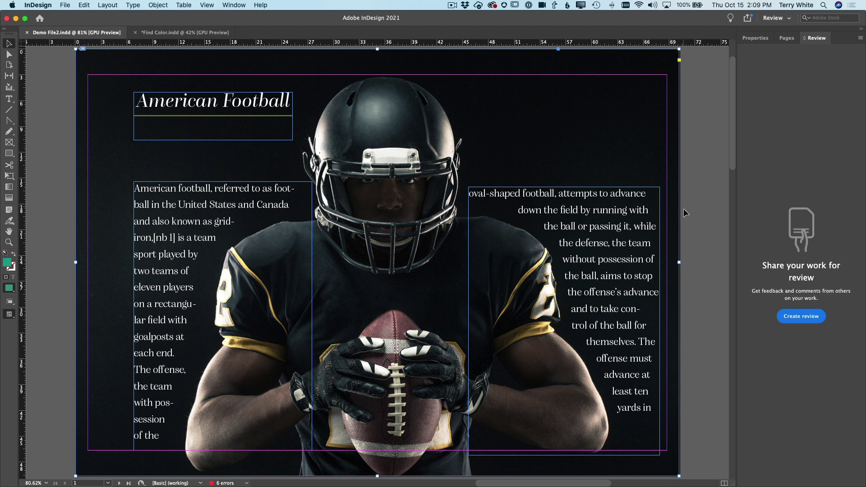
Create a share-for-review link titled Demo File2 and set its access to Public
{"action": "left_click", "coordinate": [798, 318]}
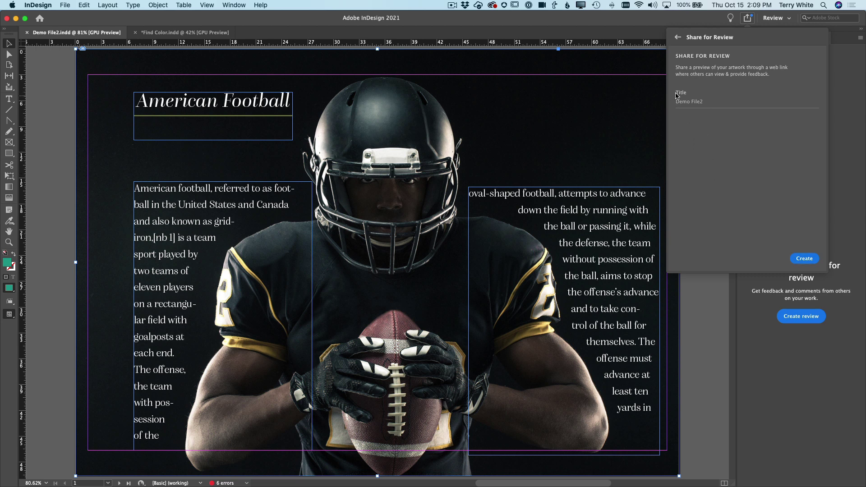
{"action": "left_click", "coordinate": [802, 260]}
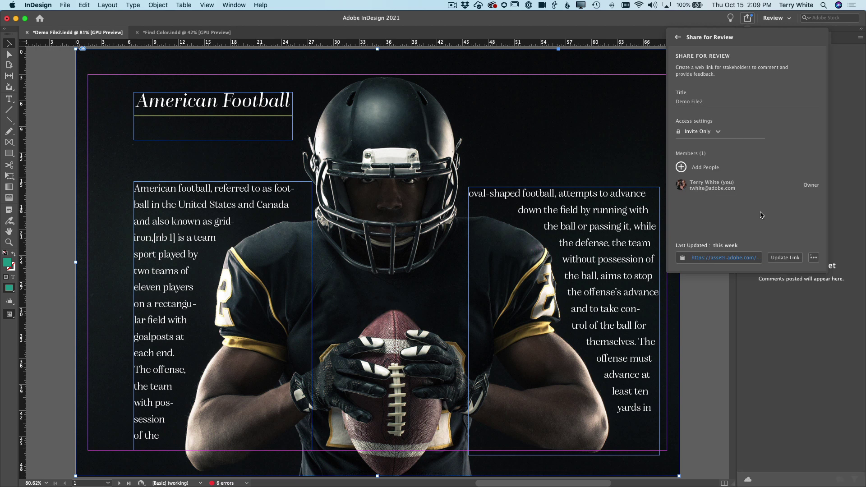
{"action": "left_click", "coordinate": [706, 136]}
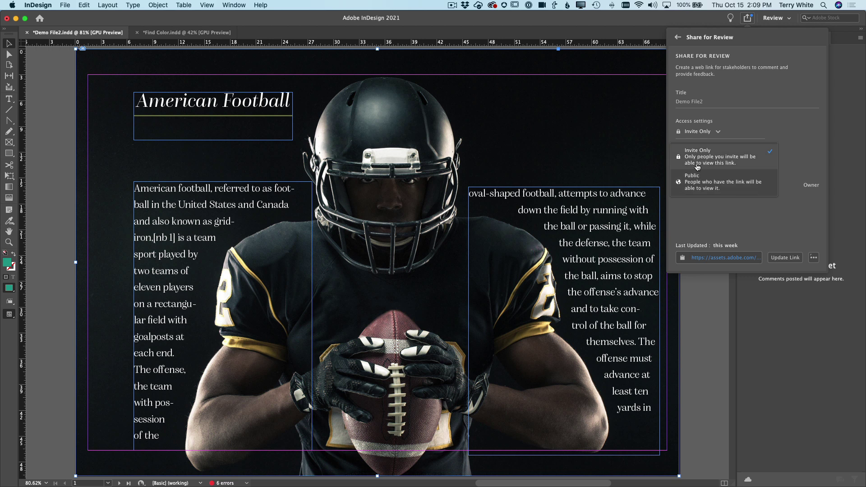
{"action": "left_click", "coordinate": [696, 184]}
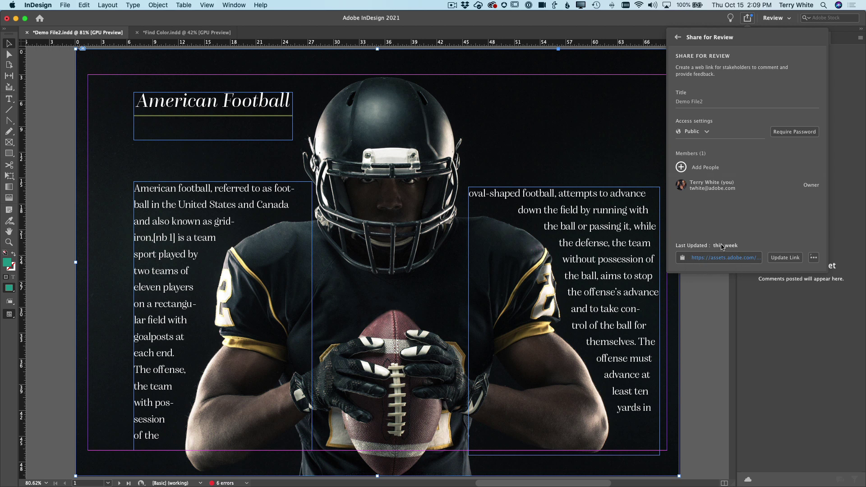
Copy the review link, switch to Chrome, and open the link in a new incognito window
{"action": "left_click", "coordinate": [682, 260]}
{"action": "key", "text": "super+Tab"}
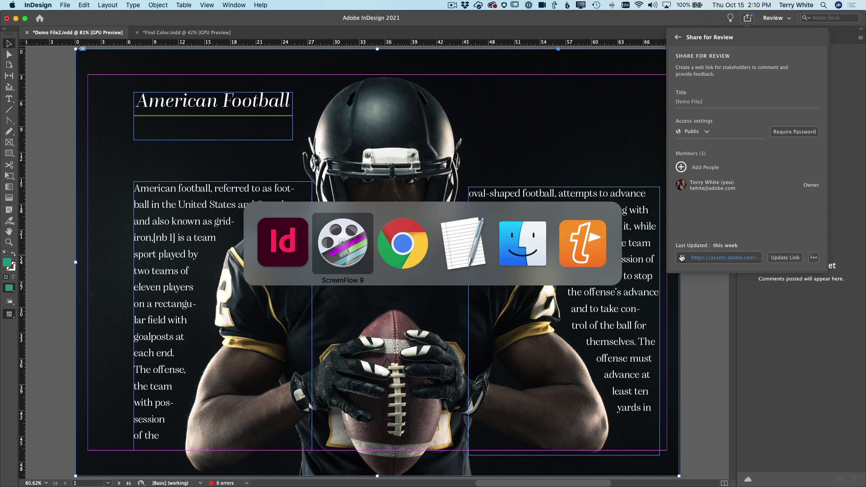
{"action": "key", "text": "super+Tab"}
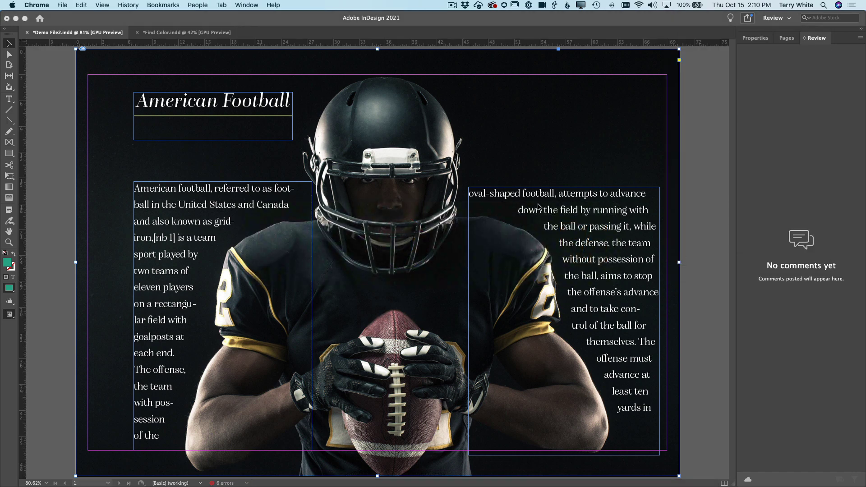
{"action": "key", "text": "super+shift+n"}
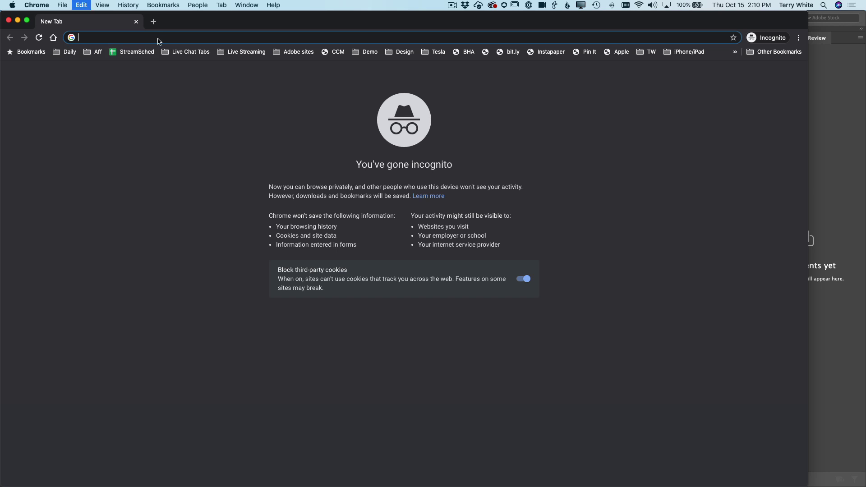
{"action": "key", "text": "super+v"}
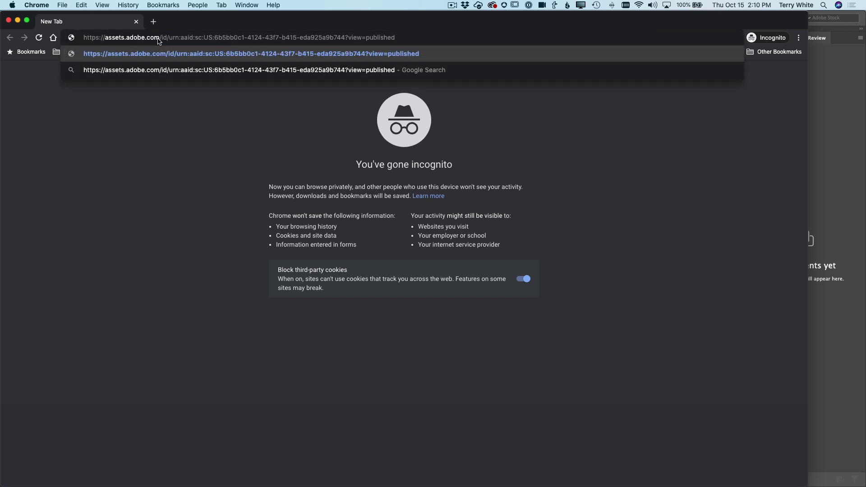
{"action": "key", "text": "Return"}
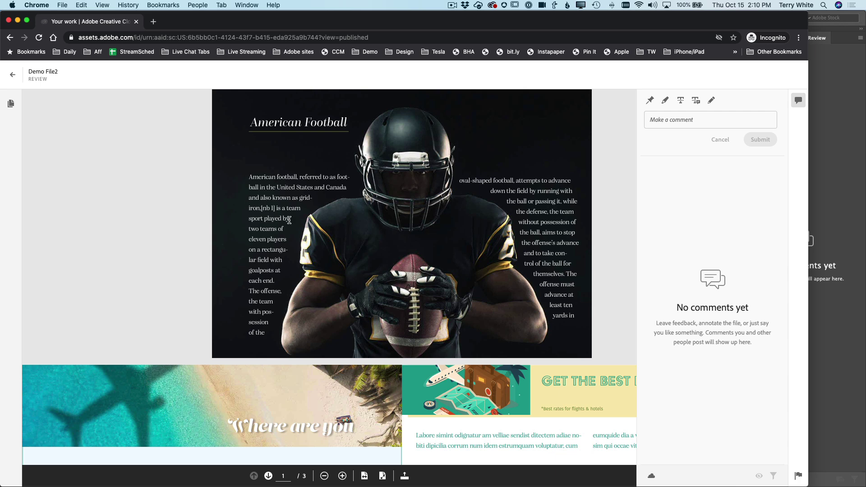
Look through the shared document's pages and examine the American Football page at a larger zoom
{"action": "scroll", "coordinate": [290, 223], "scroll_direction": "down", "scroll_amount": 10}
{"action": "scroll", "coordinate": [290, 223], "scroll_direction": "down", "scroll_amount": 5}
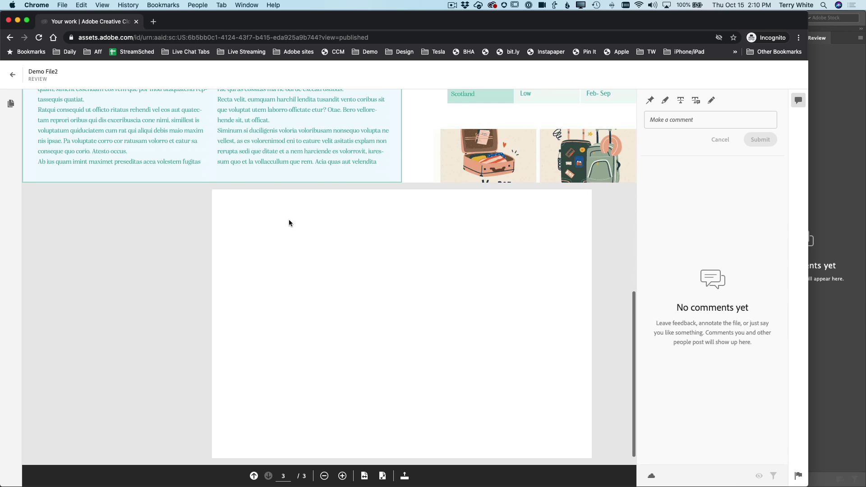
{"action": "scroll", "coordinate": [290, 222], "scroll_direction": "up", "scroll_amount": 8}
{"action": "scroll", "coordinate": [290, 222], "scroll_direction": "up", "scroll_amount": 5}
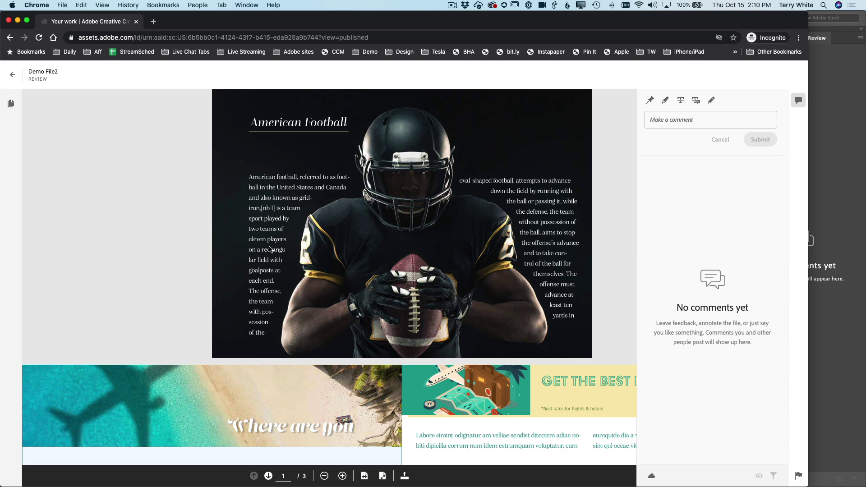
{"action": "left_click", "coordinate": [342, 477]}
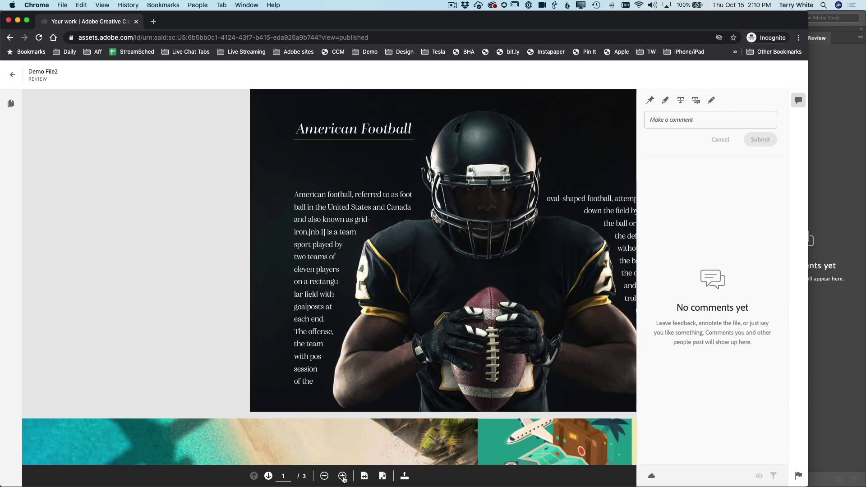
{"action": "left_click", "coordinate": [343, 476]}
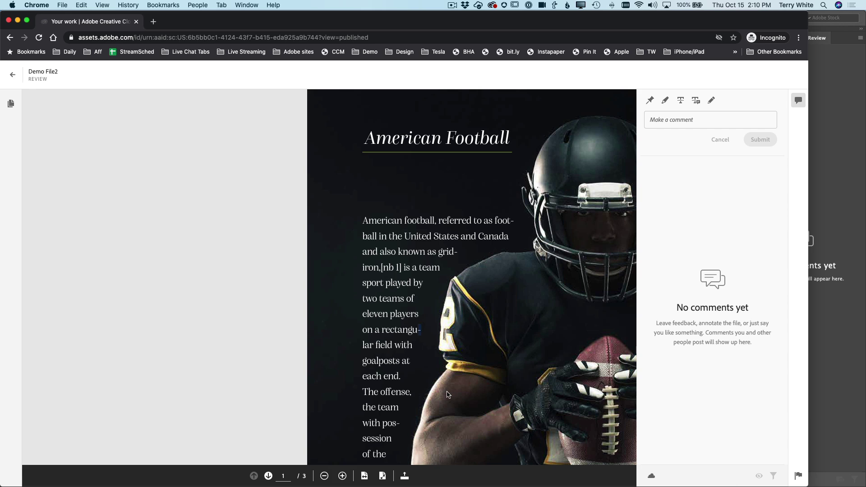
{"action": "scroll", "coordinate": [448, 395], "scroll_direction": "down", "scroll_amount": 8}
{"action": "scroll", "coordinate": [471, 339], "scroll_direction": "up", "scroll_amount": 5}
{"action": "scroll", "coordinate": [472, 339], "scroll_direction": "up", "scroll_amount": 3}
{"action": "scroll", "coordinate": [472, 339], "scroll_direction": "right", "scroll_amount": 2}
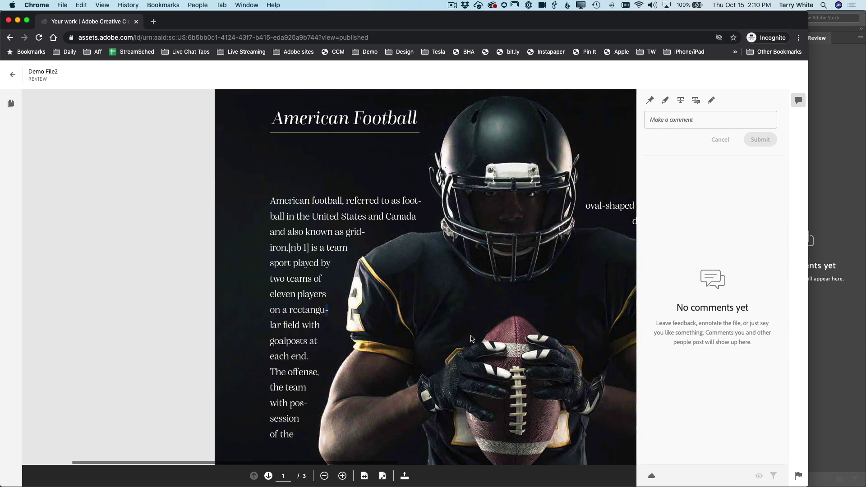
{"action": "scroll", "coordinate": [472, 340], "scroll_direction": "right", "scroll_amount": 4}
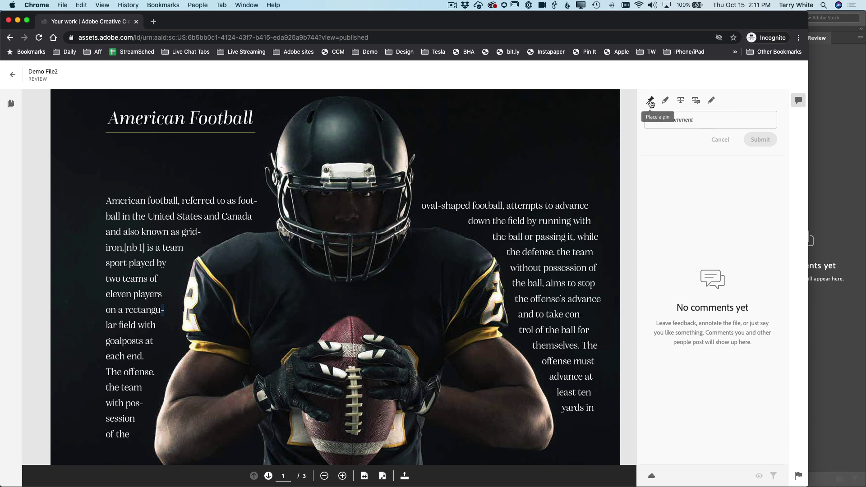
Pin a comment beside the American Football title reading Maybe we just want to say "Football" and submit it
{"action": "left_click", "coordinate": [650, 102]}
{"action": "left_click", "coordinate": [254, 162]}
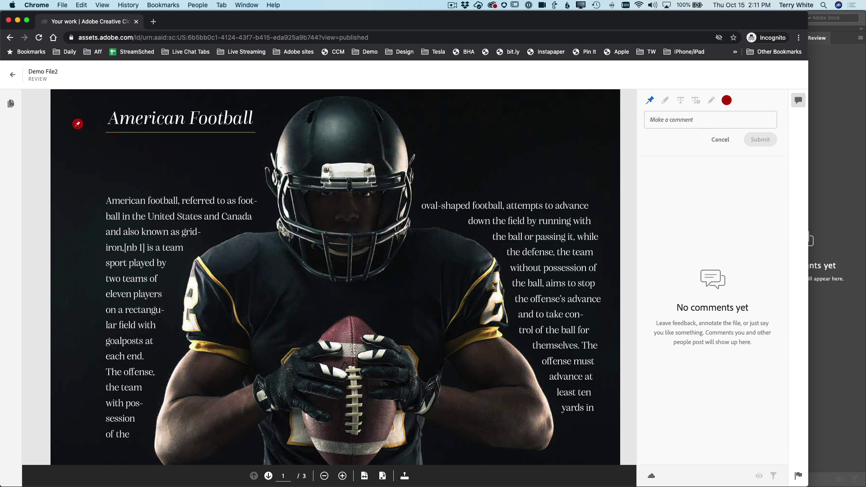
{"action": "left_click", "coordinate": [86, 118]}
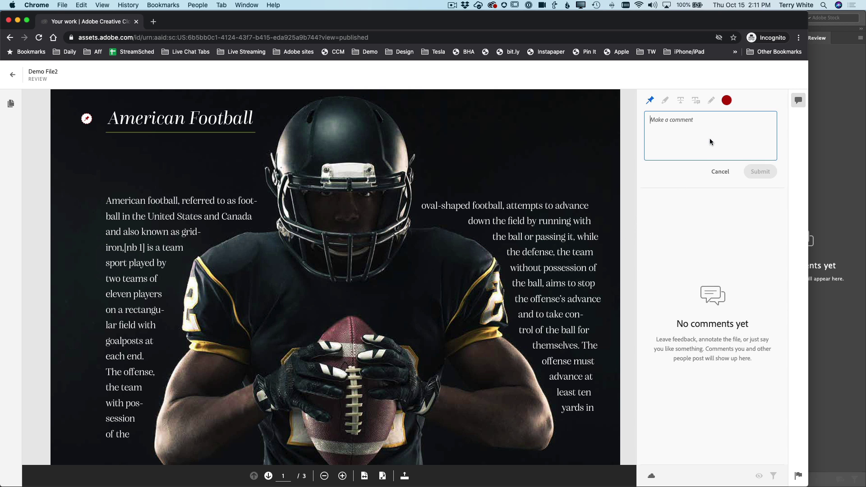
{"action": "type", "text": "Ma"}
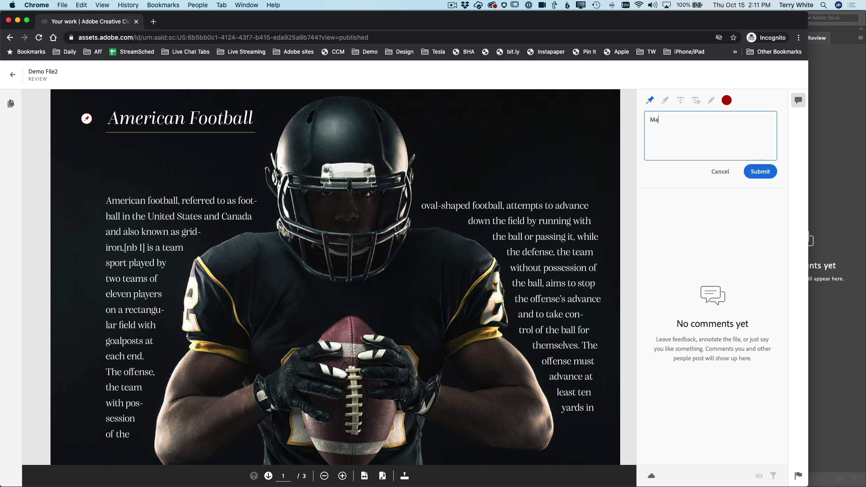
{"action": "type", "text": "ybe we just want to say \"Football"}
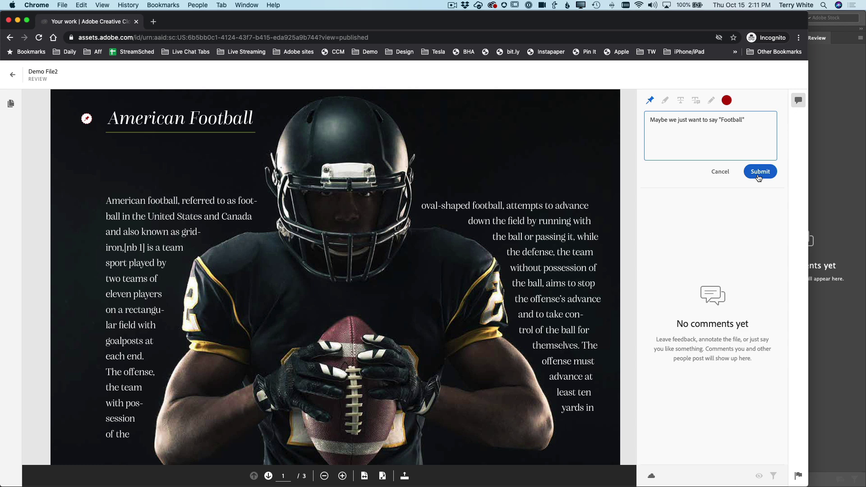
{"action": "left_click", "coordinate": [759, 173]}
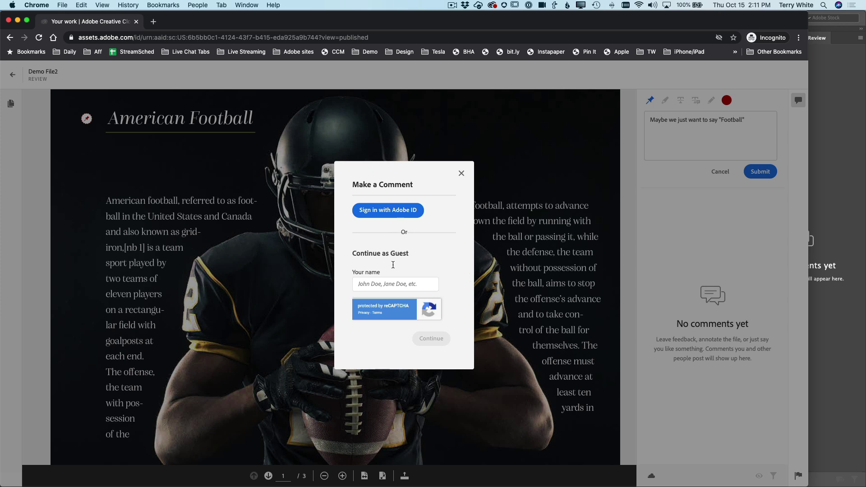
Continue as a guest by entering the reviewer's name so the pinned comment is posted
{"action": "left_click", "coordinate": [423, 286]}
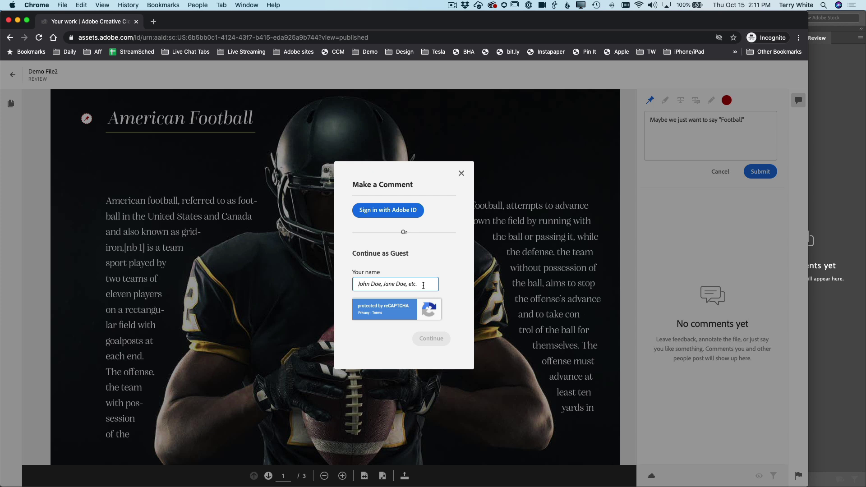
{"action": "type", "text": "Jack B"}
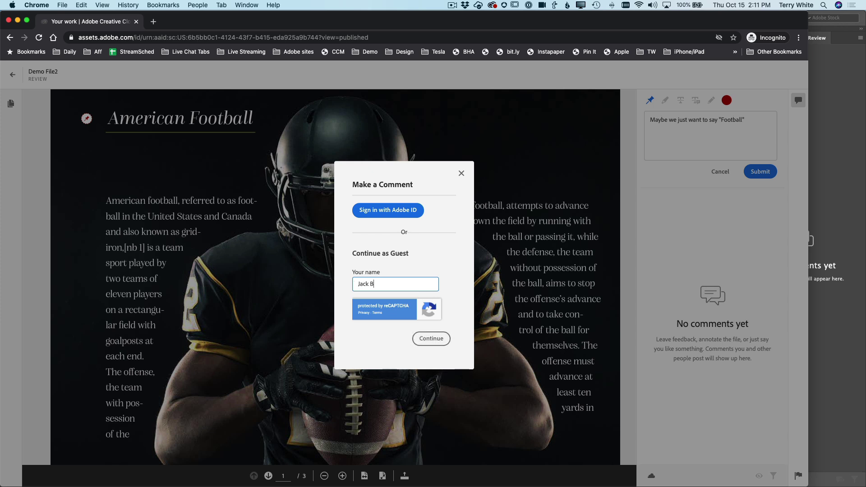
{"action": "type", "text": "auer"}
{"action": "left_click", "coordinate": [429, 338]}
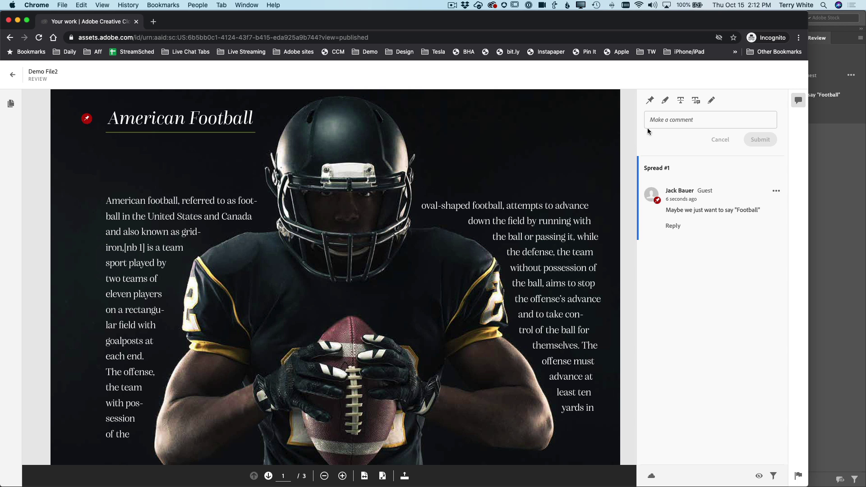
Highlight "American football," in the first line and submit the comment "Should football be capitalized?"
{"action": "left_click", "coordinate": [664, 100]}
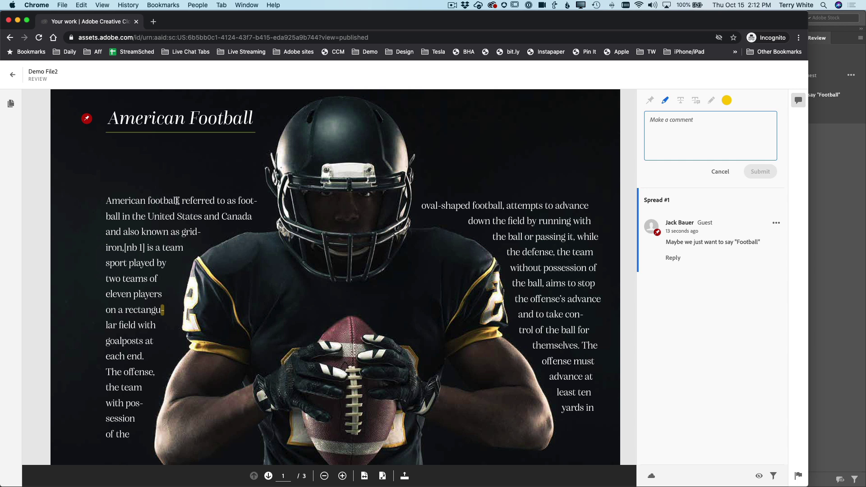
{"action": "left_click", "coordinate": [665, 100]}
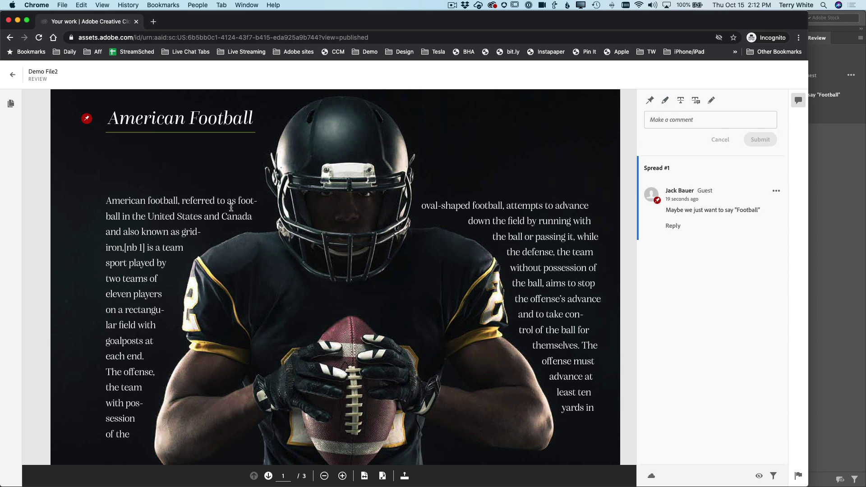
{"action": "left_click", "coordinate": [665, 100]}
{"action": "left_click_drag", "start_coordinate": [109, 200], "coordinate": [178, 200]}
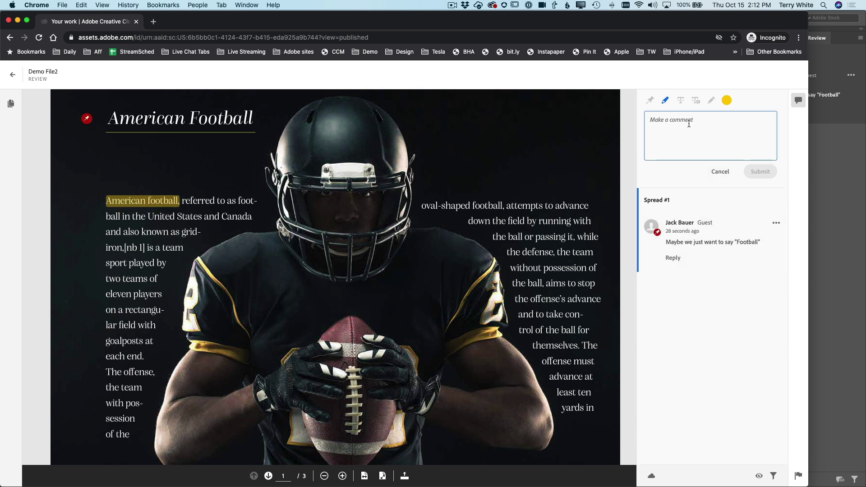
{"action": "type", "text": "Shou"}
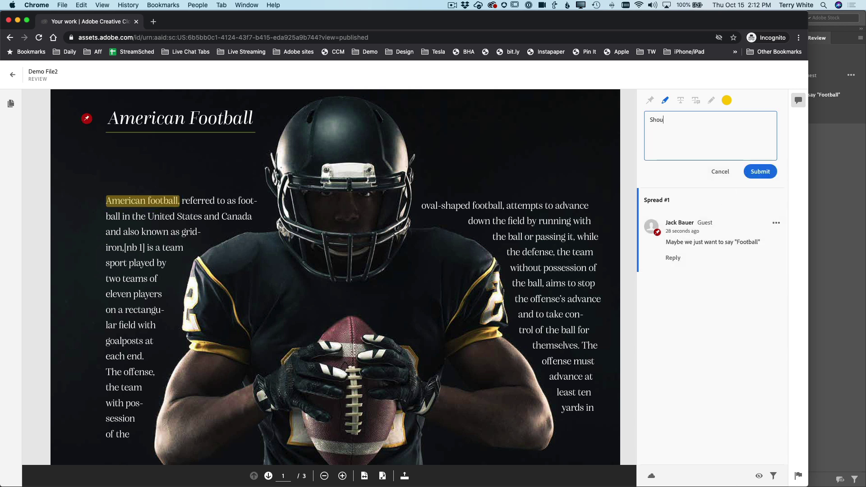
{"action": "type", "text": "ld football be capitalized ?"}
{"action": "left_click", "coordinate": [760, 171]}
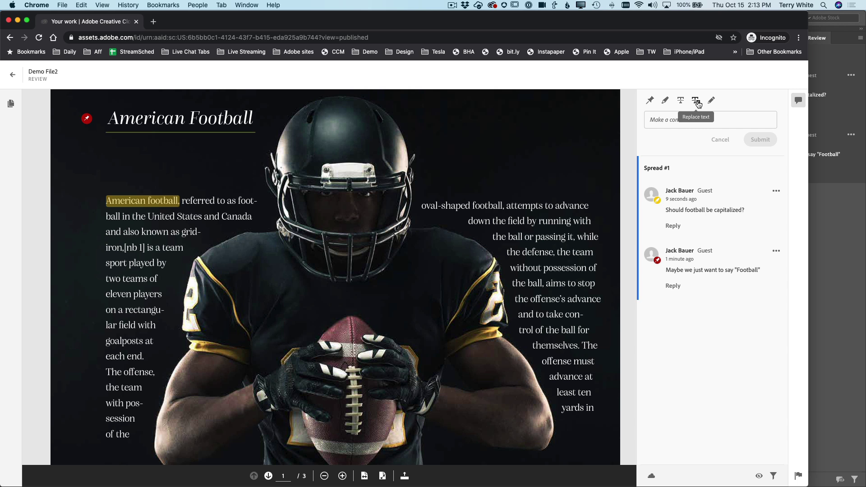
Mark the word "running" in the second text column for replacement with "running fast" and submit it
{"action": "left_click", "coordinate": [696, 101]}
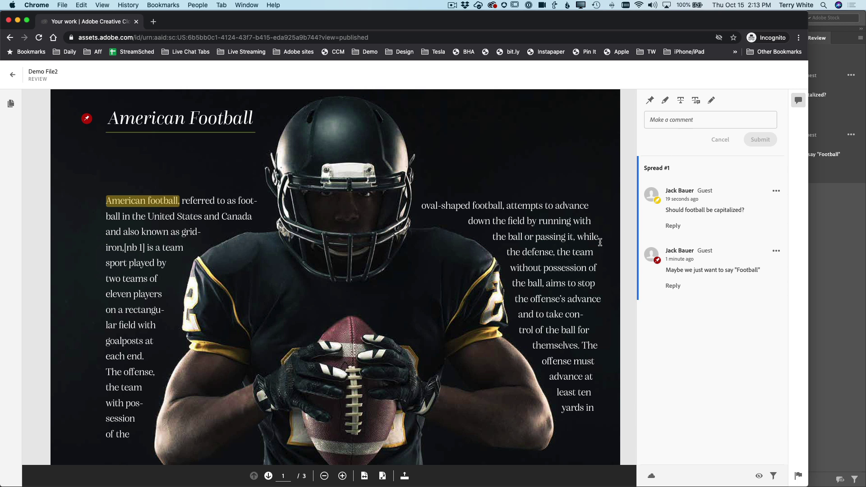
{"action": "left_click", "coordinate": [696, 100]}
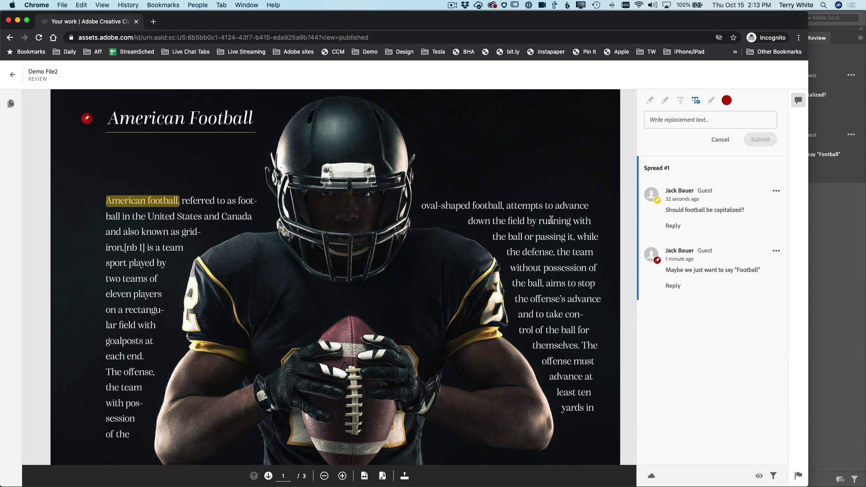
{"action": "left_click_drag", "start_coordinate": [540, 221], "coordinate": [571, 221]}
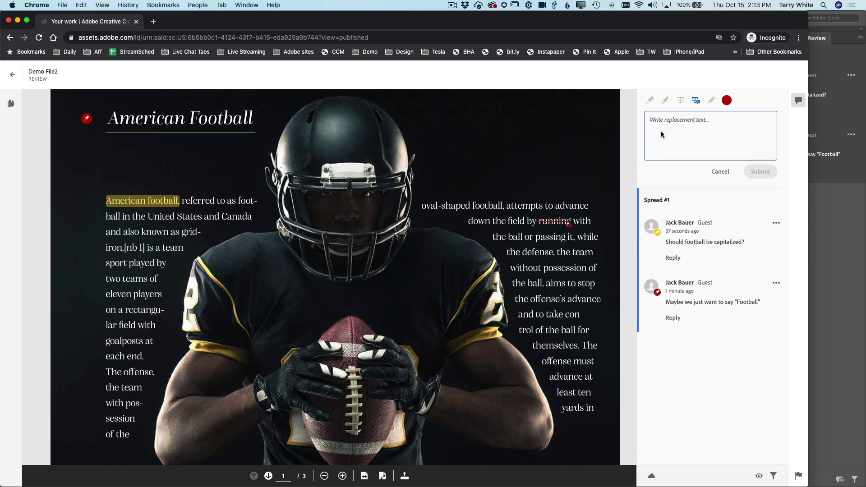
{"action": "type", "text": "r"}
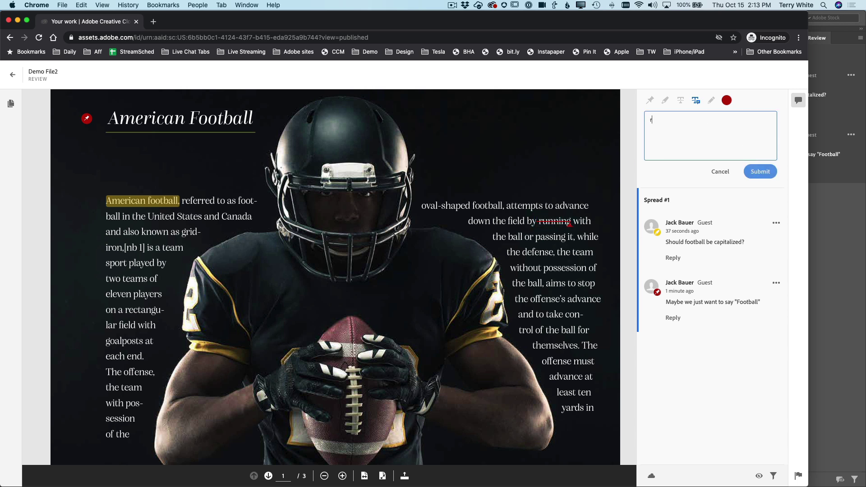
{"action": "type", "text": "unning as"}
{"action": "type", "text": "fas"}
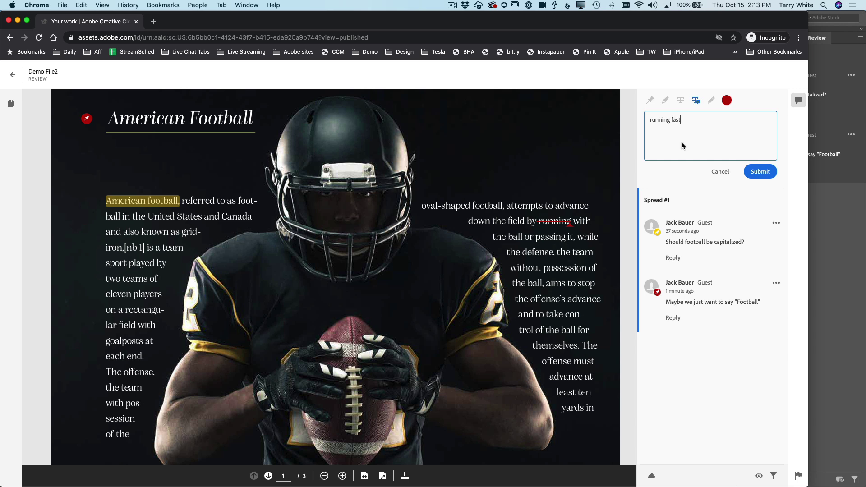
{"action": "left_click", "coordinate": [761, 172]}
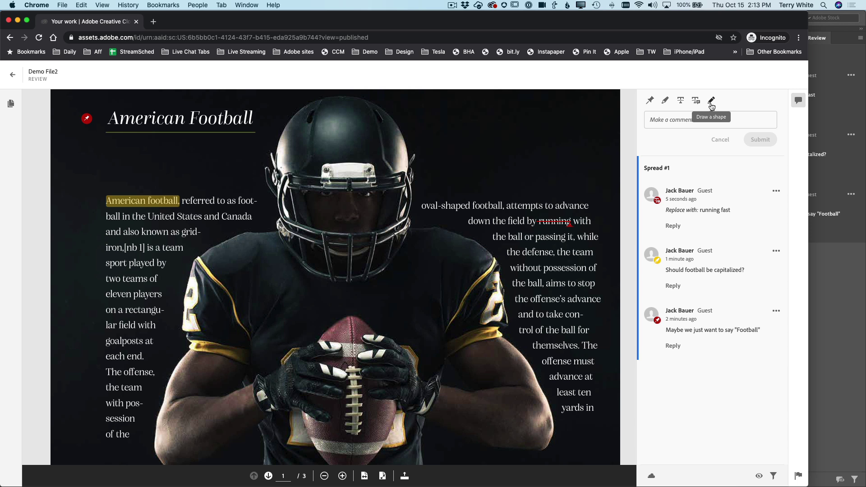
Draw a red freehand arrow pointing at the helmet and submit it with the comment "Add the team's logo"
{"action": "left_click", "coordinate": [711, 101]}
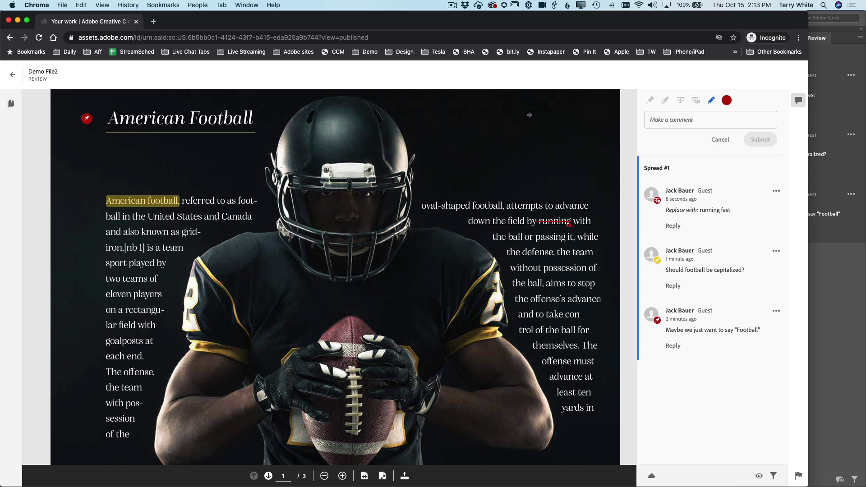
{"action": "mouse_move", "coordinate": [529, 115]}
{"action": "left_mouse_down"}
{"action": "mouse_move", "coordinate": [446, 123]}
{"action": "mouse_move", "coordinate": [412, 140]}
{"action": "mouse_move", "coordinate": [436, 116]}
{"action": "mouse_move", "coordinate": [463, 148]}
{"action": "left_mouse_up"}
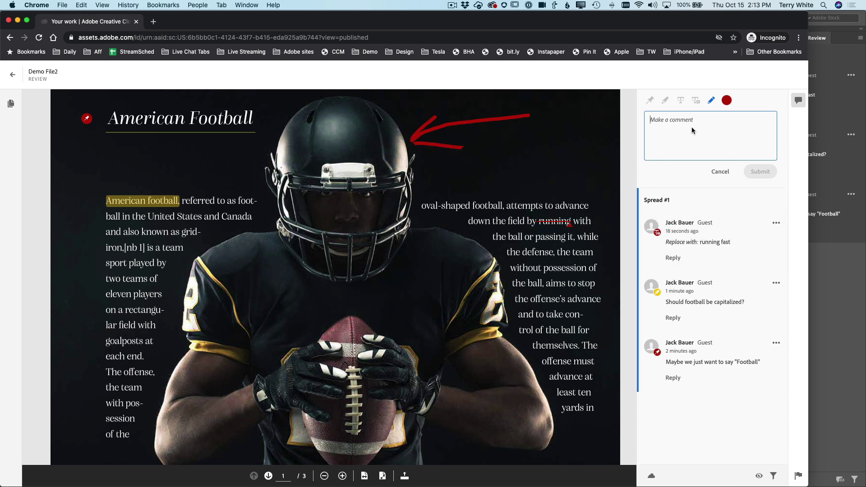
{"action": "type", "text": "A"}
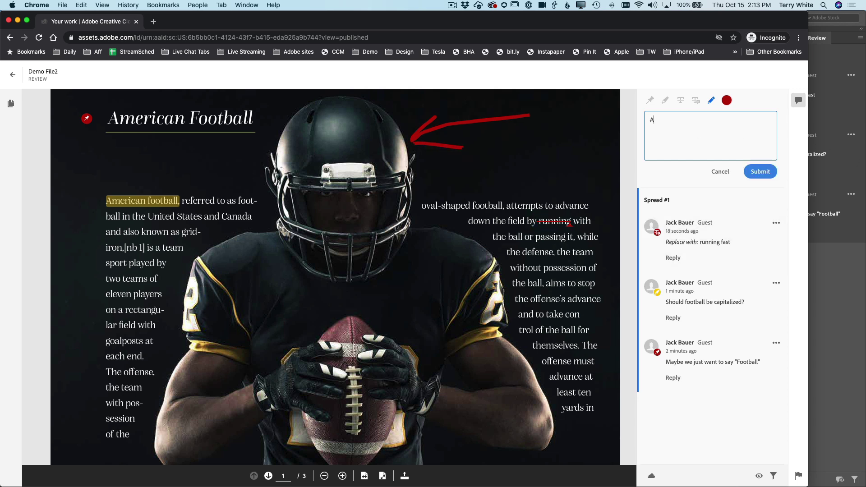
{"action": "type", "text": "dd the team's logo"}
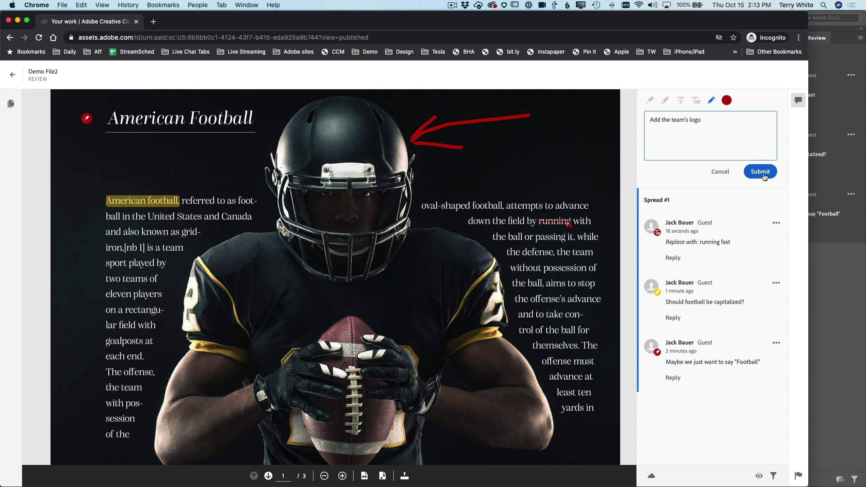
{"action": "left_click", "coordinate": [760, 171]}
{"action": "scroll", "coordinate": [558, 253], "scroll_direction": "down", "scroll_amount": 5}
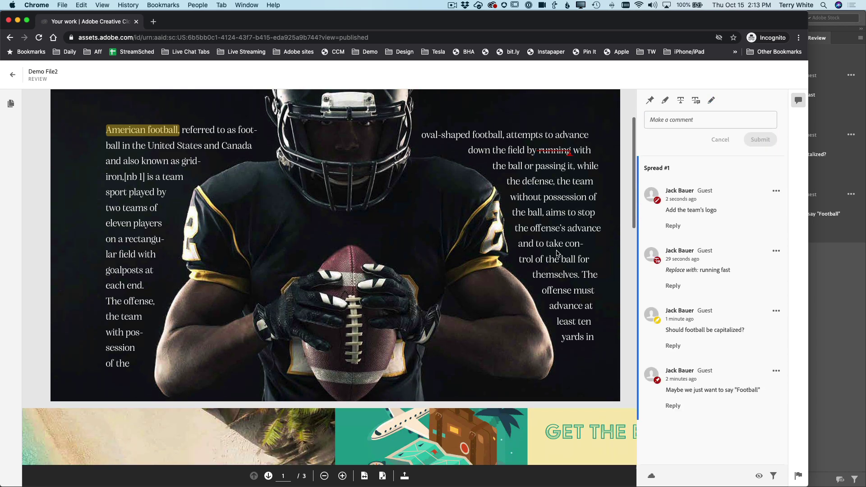
{"action": "scroll", "coordinate": [558, 253], "scroll_direction": "up", "scroll_amount": 5}
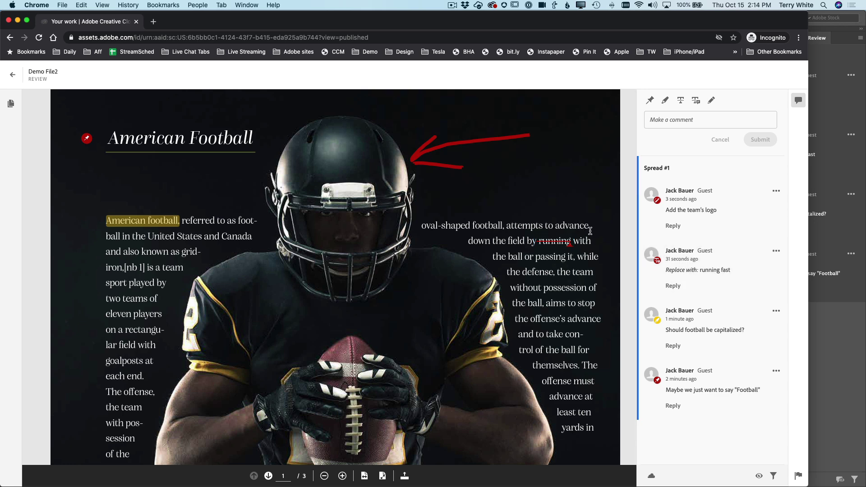
Switch back to InDesign, dismiss the sharing settings, and resolve the "Add the team's logo" comment
{"action": "key", "text": "super+Tab"}
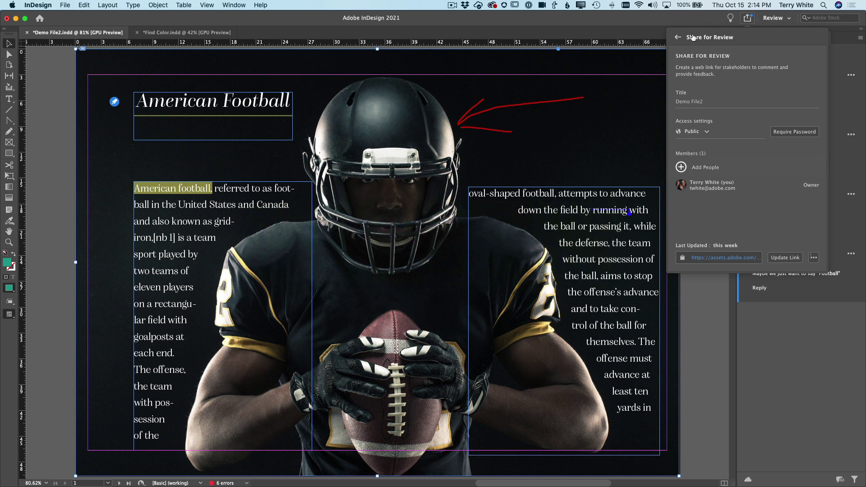
{"action": "left_click", "coordinate": [796, 360]}
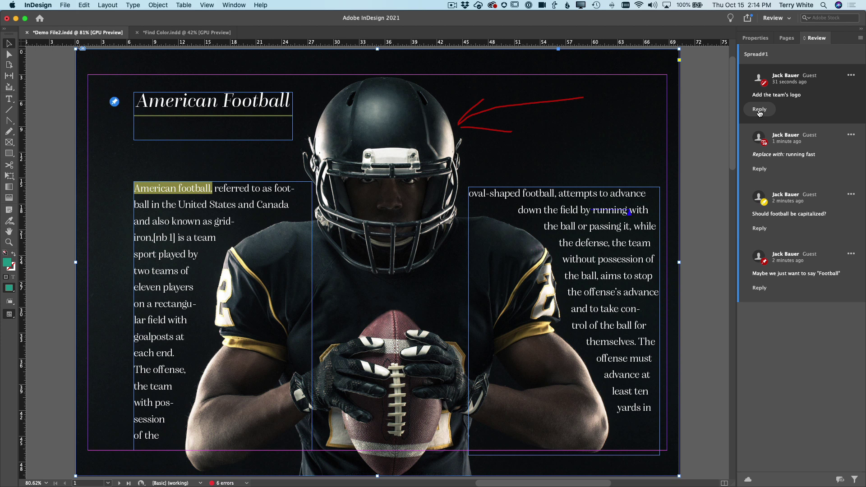
{"action": "left_click", "coordinate": [851, 76]}
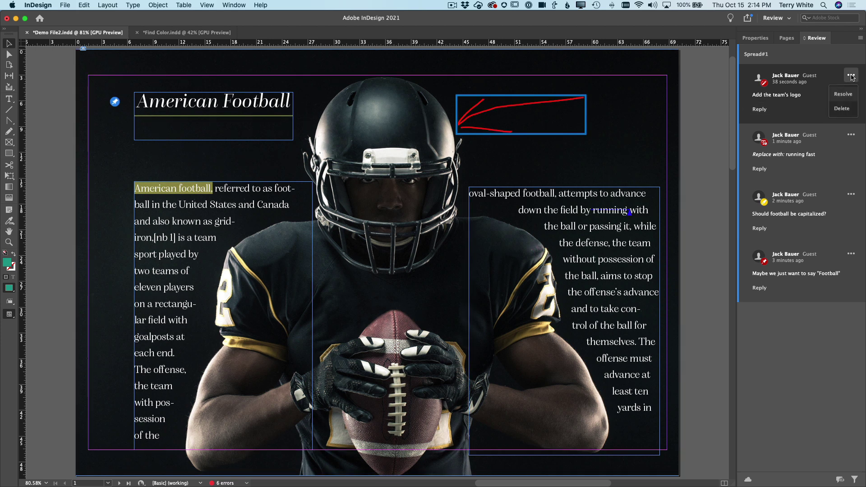
{"action": "left_click", "coordinate": [848, 99]}
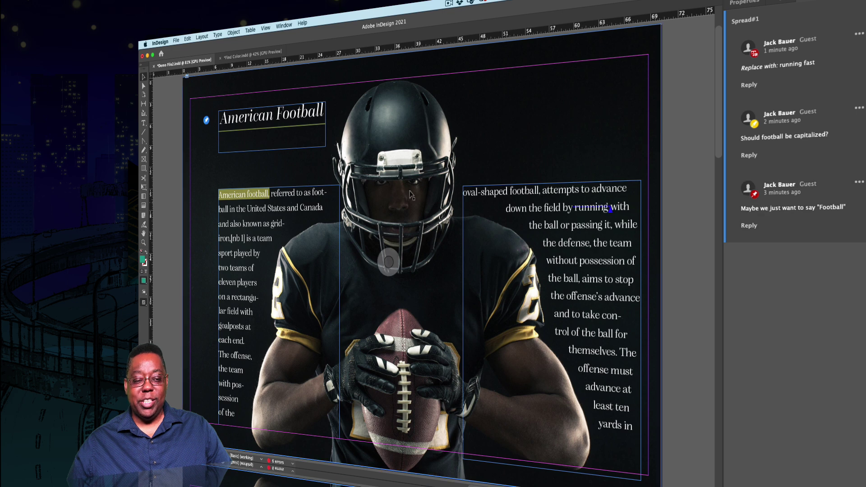
Capitalize "Football" in the first line of the body text and resolve the comment asking about its capitalization
{"action": "left_click", "coordinate": [250, 198]}
{"action": "double_click", "coordinate": [249, 198]}
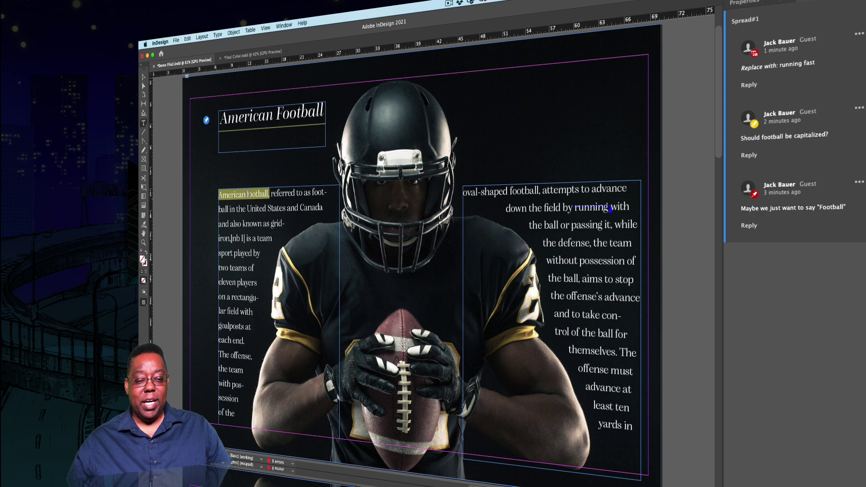
{"action": "key", "text": "BackSpace"}
{"action": "type", "text": "F"}
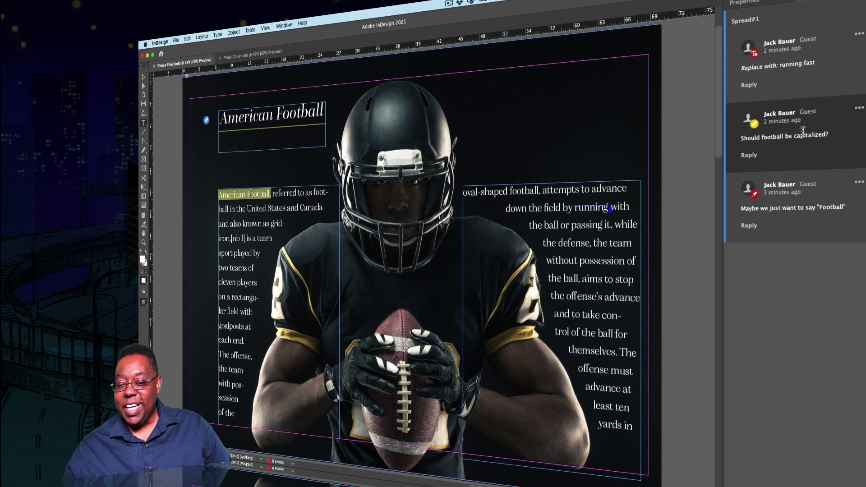
{"action": "left_click", "coordinate": [859, 107]}
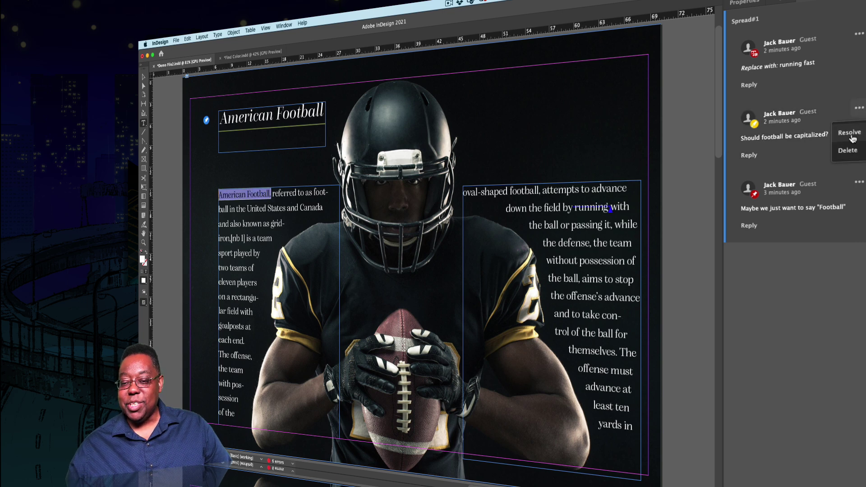
{"action": "left_click", "coordinate": [850, 134]}
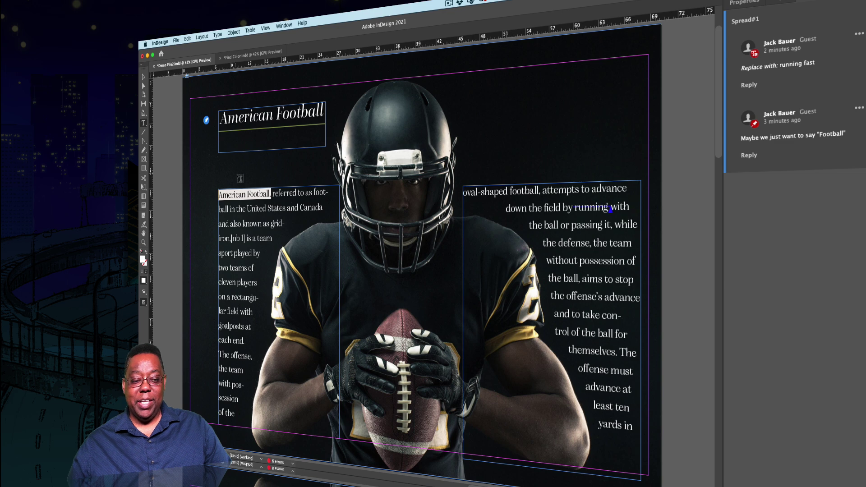
{"action": "left_click", "coordinate": [278, 200]}
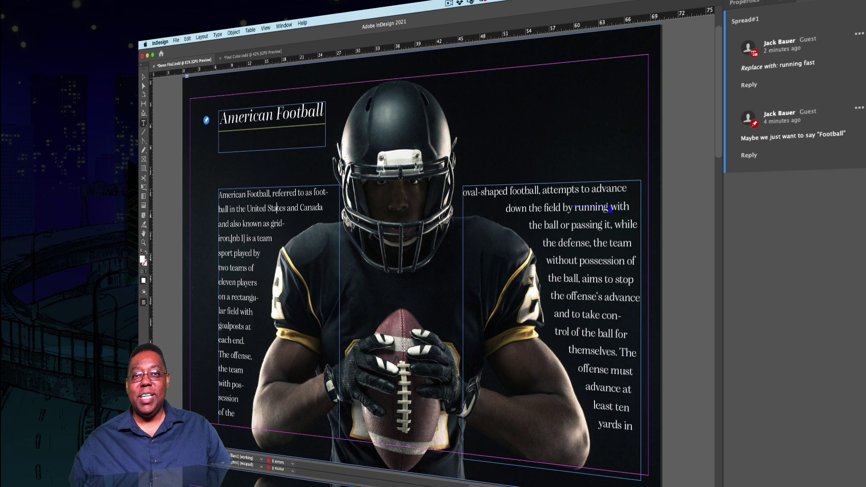
Switch to the open Find Color.indd document
{"action": "left_click", "coordinate": [237, 56]}
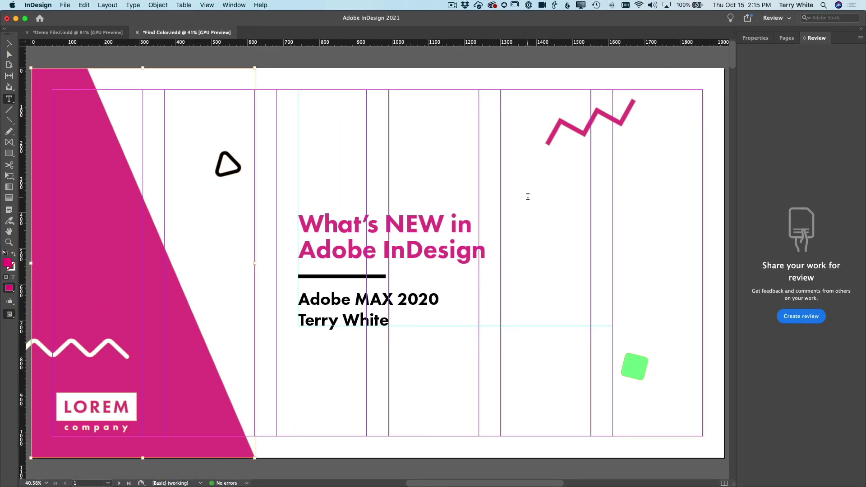
Activate the Selection tool and change to the Typography workspace
{"action": "left_click", "coordinate": [9, 44]}
{"action": "left_click", "coordinate": [772, 20]}
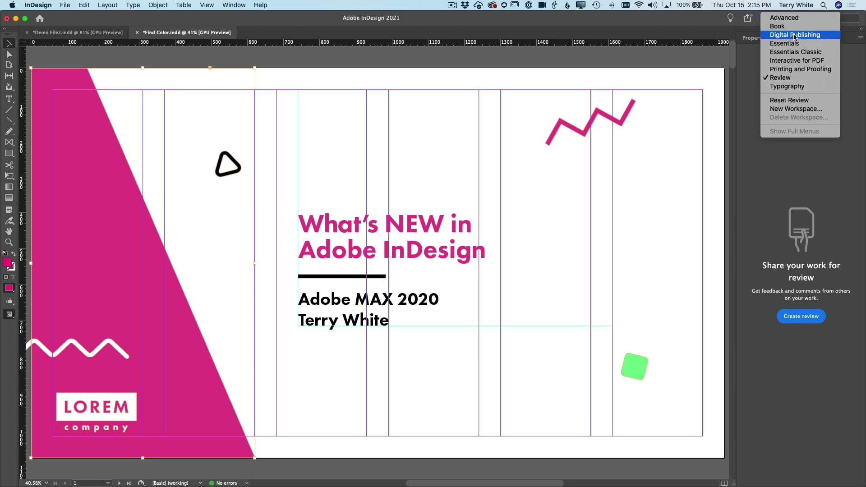
{"action": "left_click", "coordinate": [787, 86]}
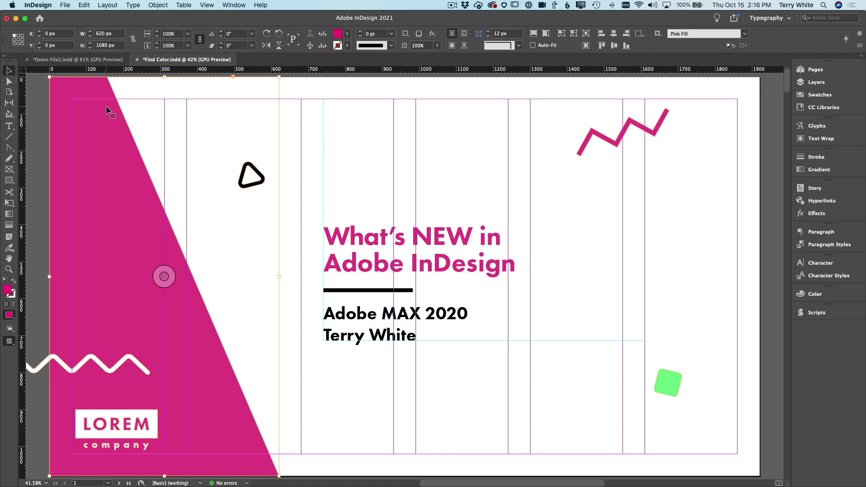
Start a Find Color search for the R=237 G=0 B=128 swatch
{"action": "scroll", "coordinate": [295, 165], "scroll_direction": "down", "scroll_amount": 10}
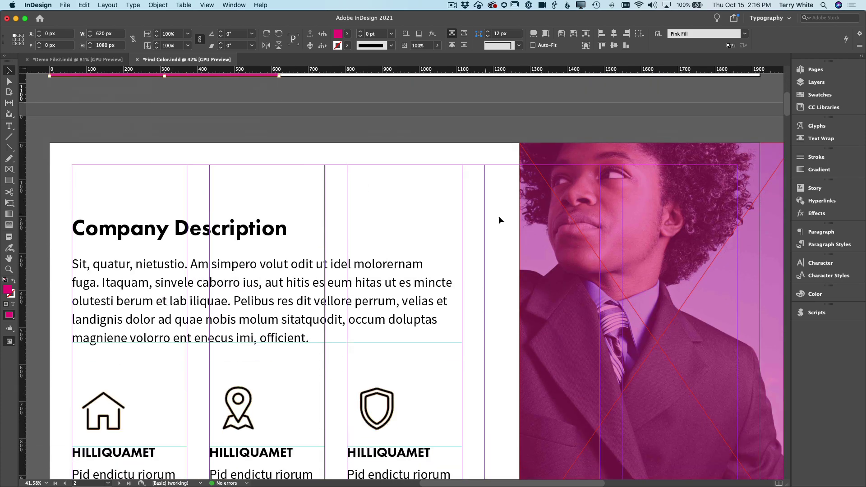
{"action": "scroll", "coordinate": [383, 199], "scroll_direction": "down", "scroll_amount": 20}
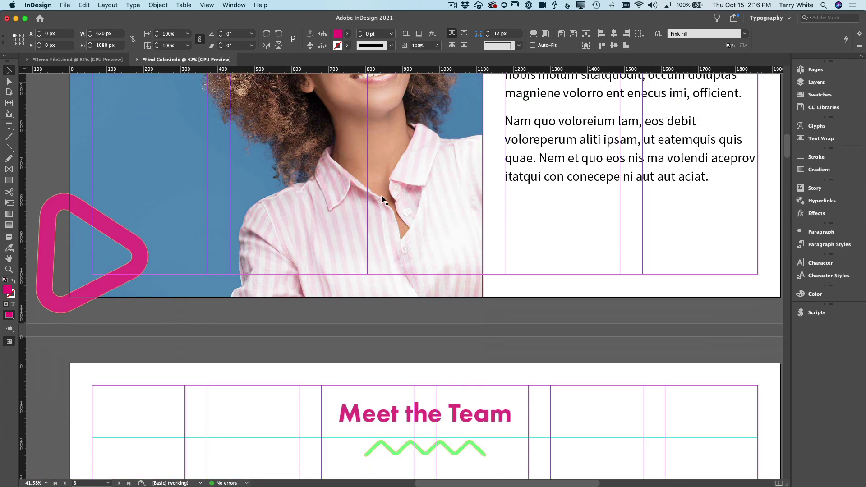
{"action": "scroll", "coordinate": [378, 198], "scroll_direction": "up", "scroll_amount": 20}
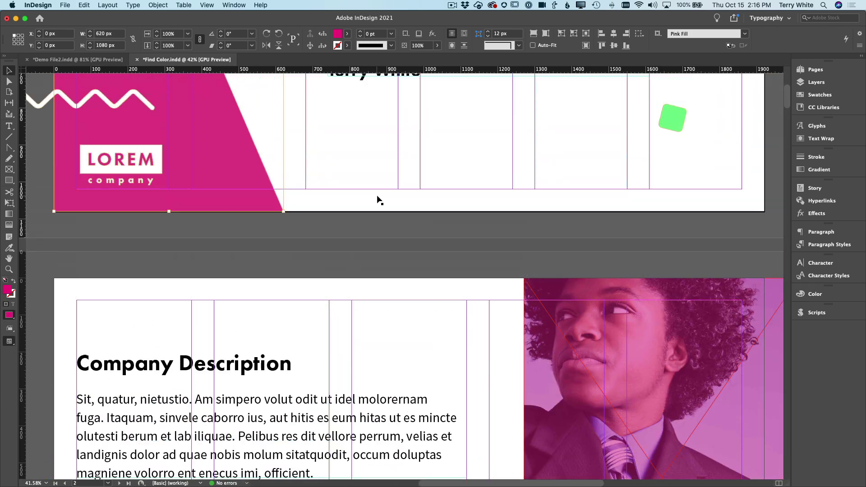
{"action": "scroll", "coordinate": [378, 200], "scroll_direction": "up", "scroll_amount": 5}
{"action": "scroll", "coordinate": [378, 201], "scroll_direction": "down", "scroll_amount": 2}
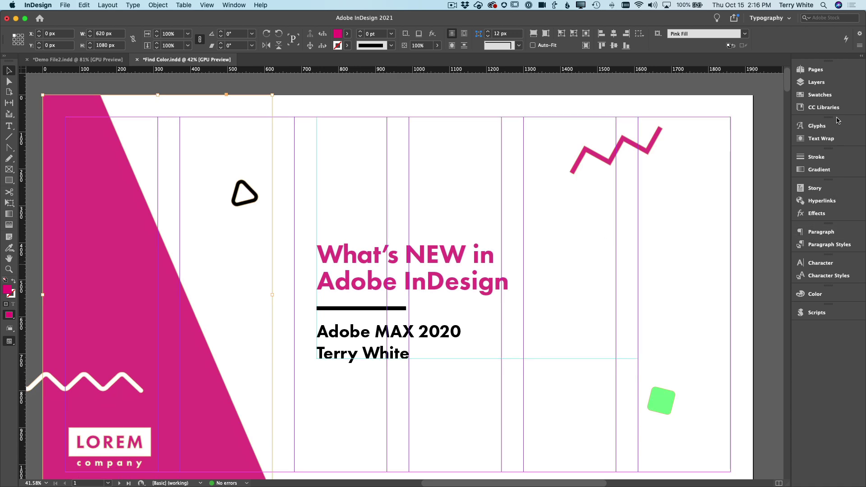
{"action": "left_click", "coordinate": [819, 95]}
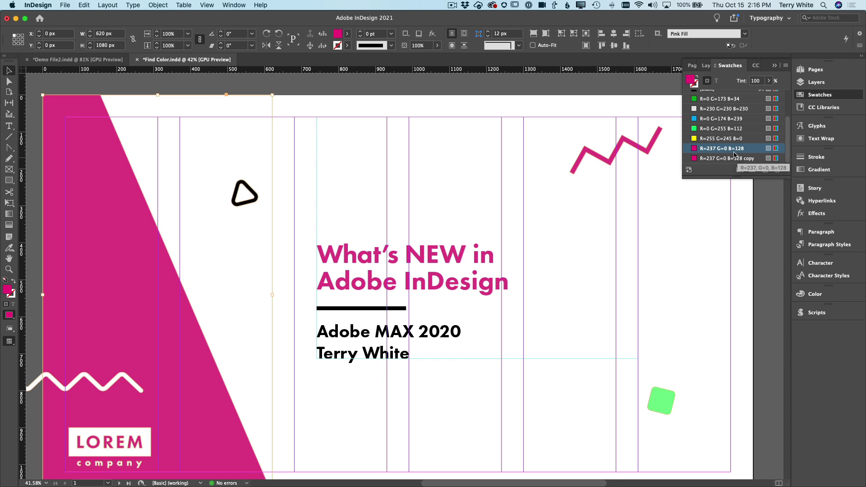
{"action": "right_click", "coordinate": [706, 150]}
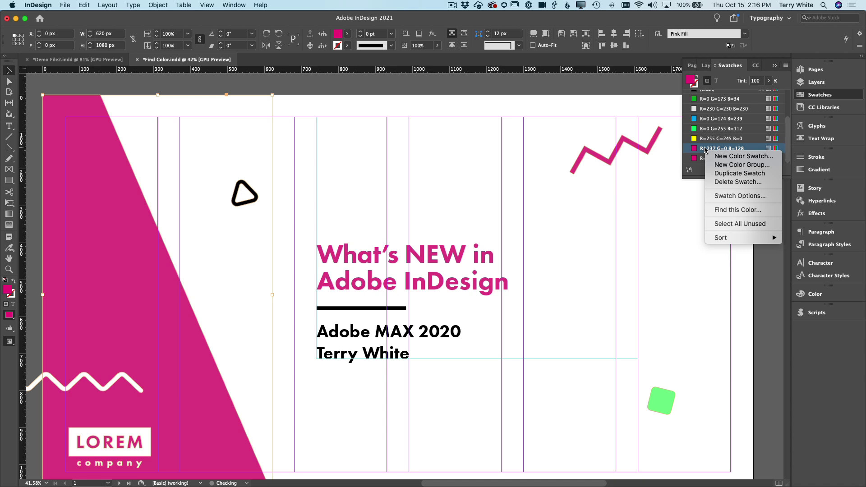
{"action": "left_click", "coordinate": [733, 211]}
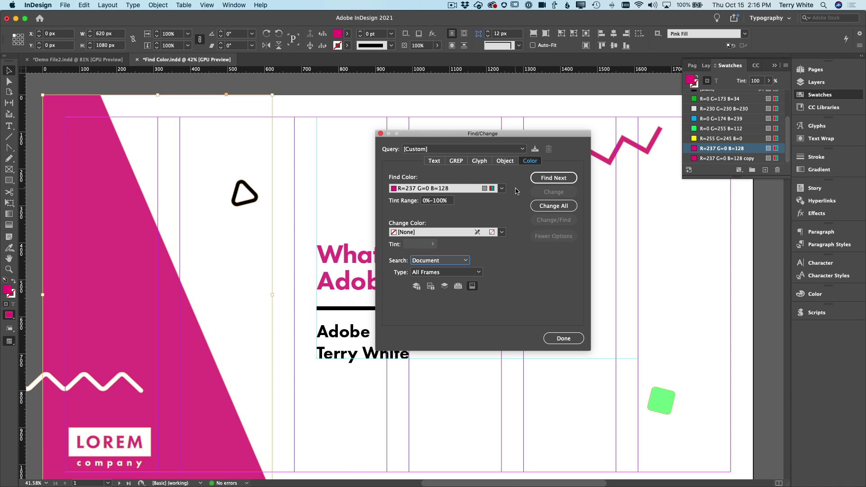
Replace every use of the pink swatch with R=0 G=174 B=239 throughout the document and close the Find/Change dialog
{"action": "left_click", "coordinate": [501, 232]}
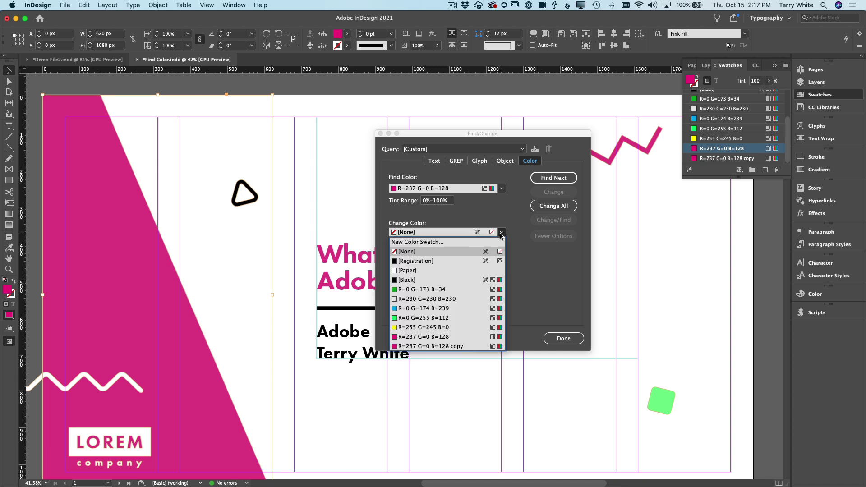
{"action": "left_click", "coordinate": [472, 308]}
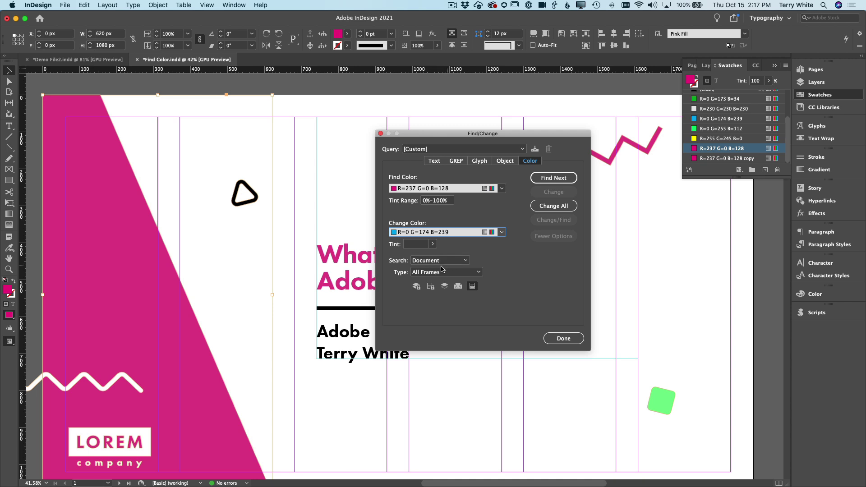
{"action": "left_click", "coordinate": [548, 207]}
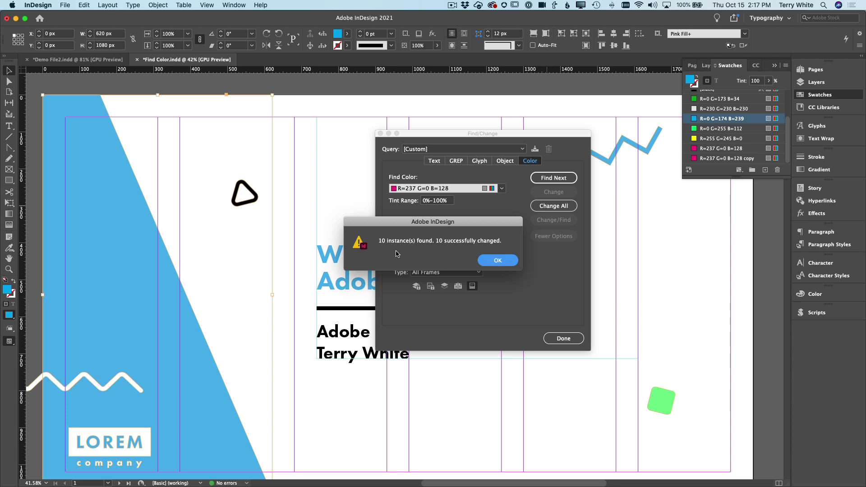
{"action": "left_click", "coordinate": [495, 260]}
{"action": "left_click", "coordinate": [556, 339]}
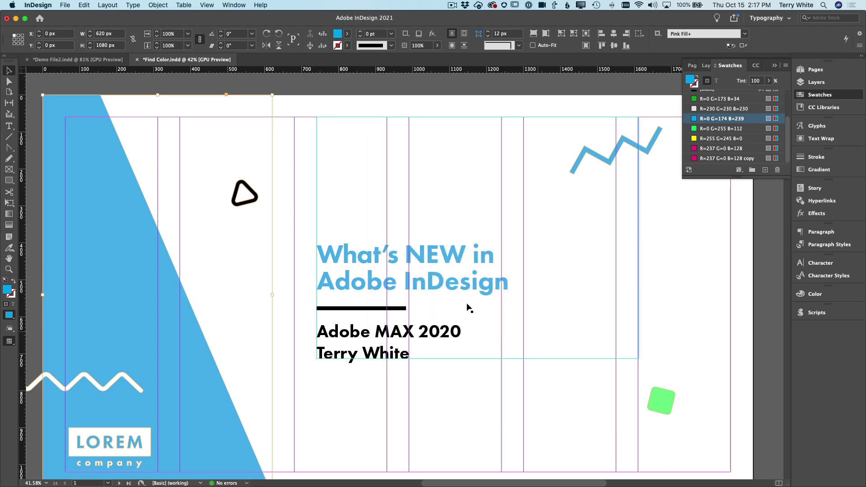
{"action": "scroll", "coordinate": [415, 280], "scroll_direction": "down", "scroll_amount": 15}
{"action": "scroll", "coordinate": [415, 278], "scroll_direction": "down", "scroll_amount": 20}
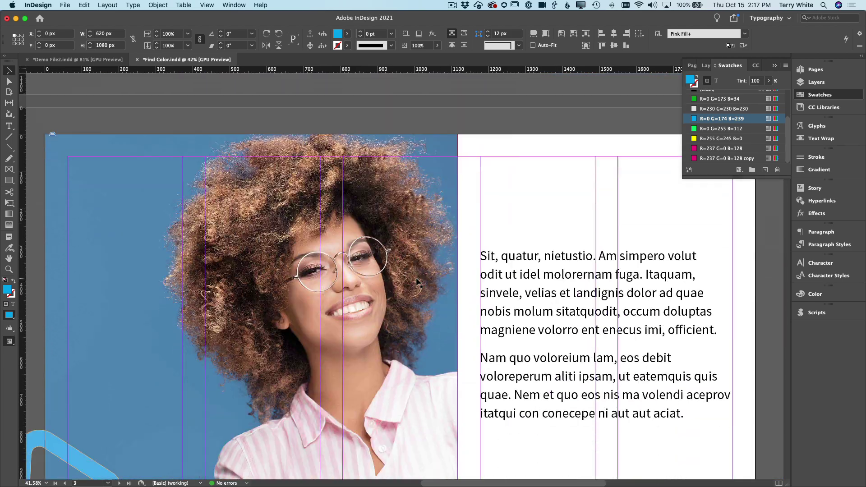
{"action": "scroll", "coordinate": [416, 280], "scroll_direction": "up", "scroll_amount": 20}
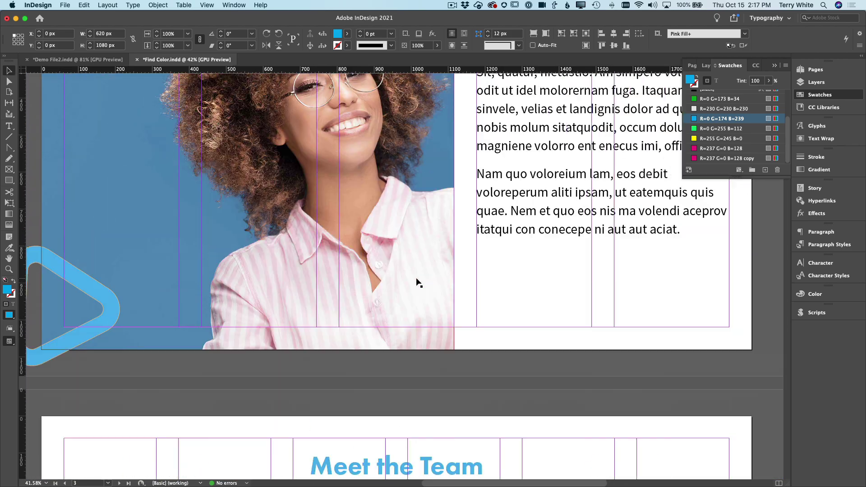
{"action": "scroll", "coordinate": [417, 282], "scroll_direction": "down", "scroll_amount": 3}
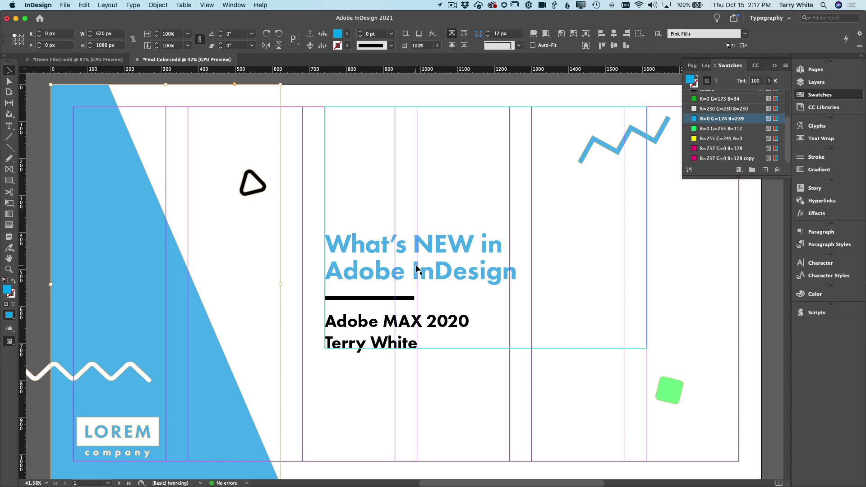
Open the Color Picker for the selected shape's fill and set the hue to 277° in the HSB color space
{"action": "left_click", "coordinate": [810, 299]}
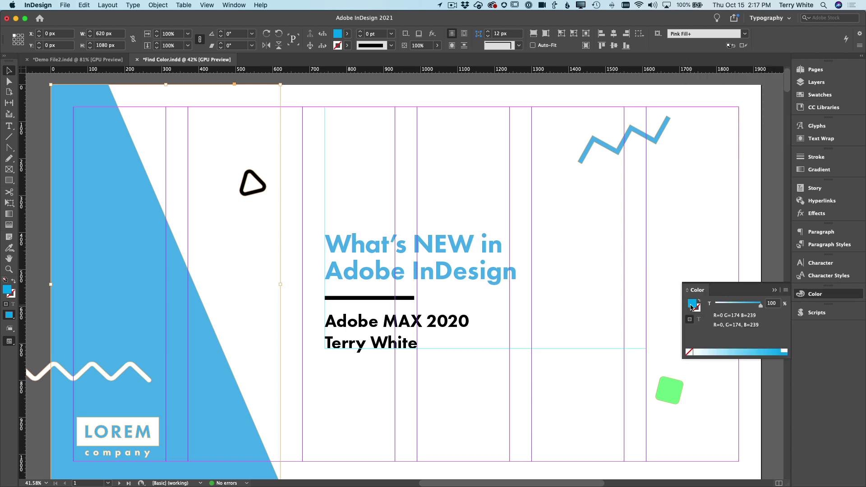
{"action": "double_click", "coordinate": [692, 307]}
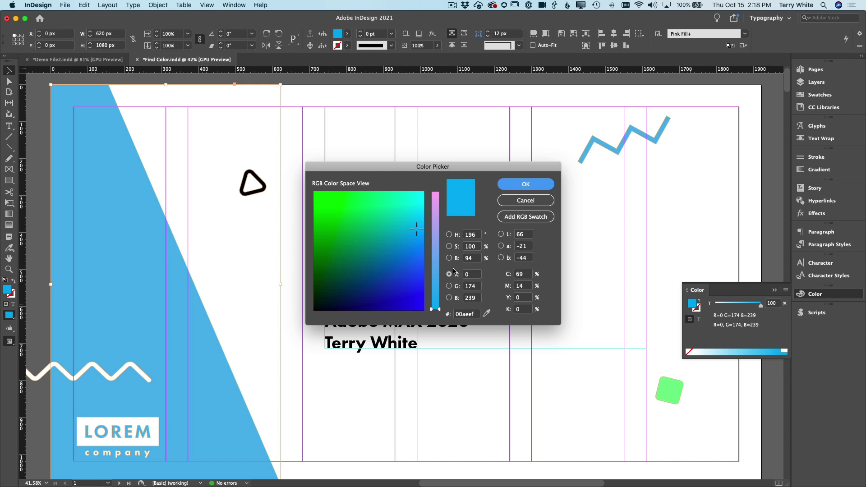
{"action": "left_click", "coordinate": [448, 234]}
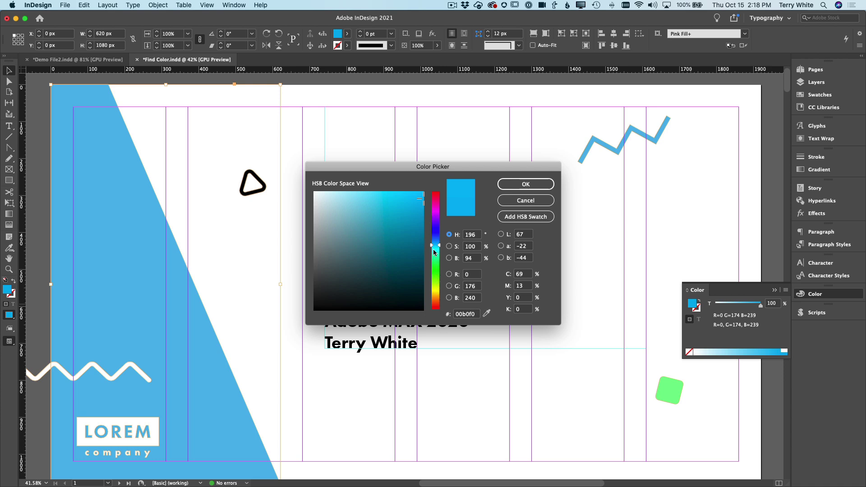
{"action": "left_click_drag", "start_coordinate": [434, 250], "coordinate": [435, 220]}
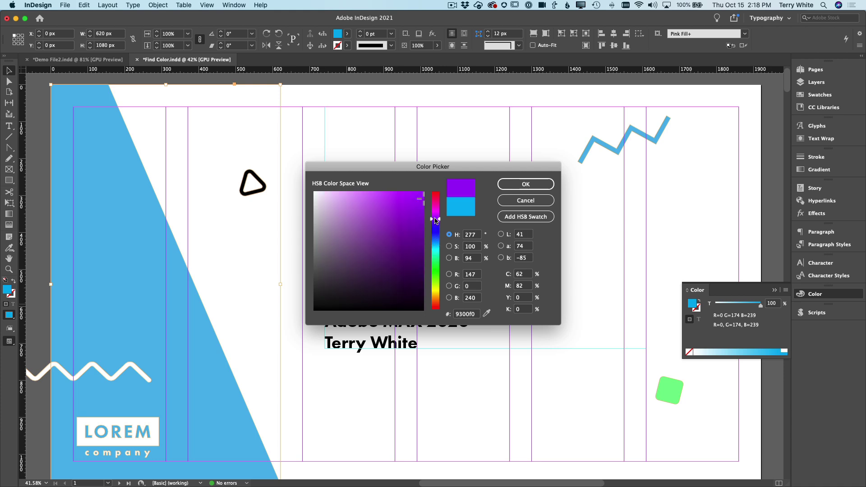
Choose a darker purple at 82% brightness in the color field and set its saturation to 93%
{"action": "left_click", "coordinate": [395, 212]}
{"action": "left_click", "coordinate": [449, 246]}
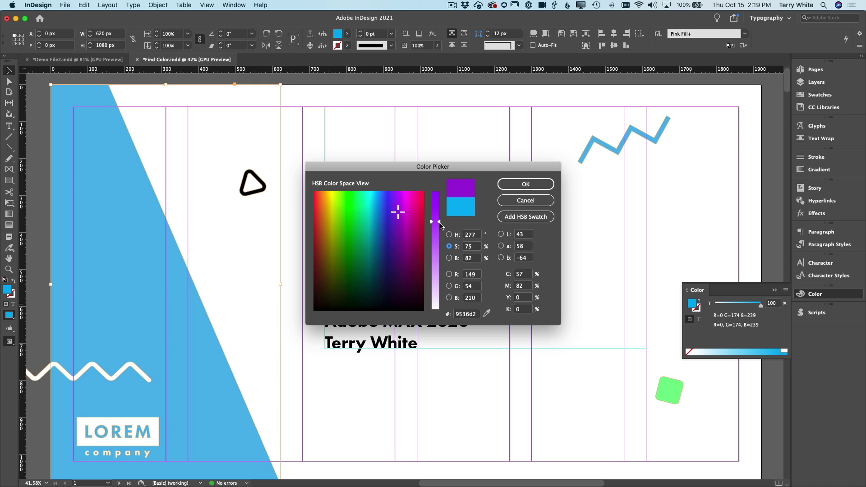
{"action": "left_click_drag", "start_coordinate": [440, 224], "coordinate": [437, 202]}
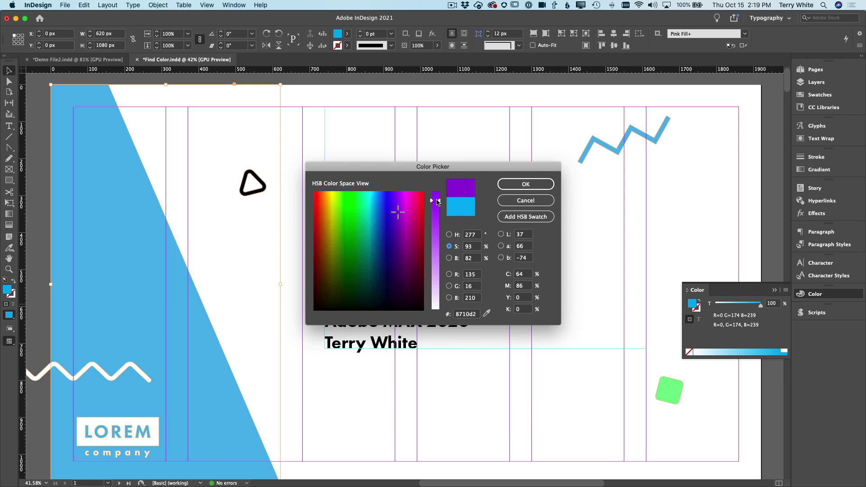
Set the brightness to 61% and apply the purple fill to the large angled shape on the cover page
{"action": "left_click", "coordinate": [448, 258]}
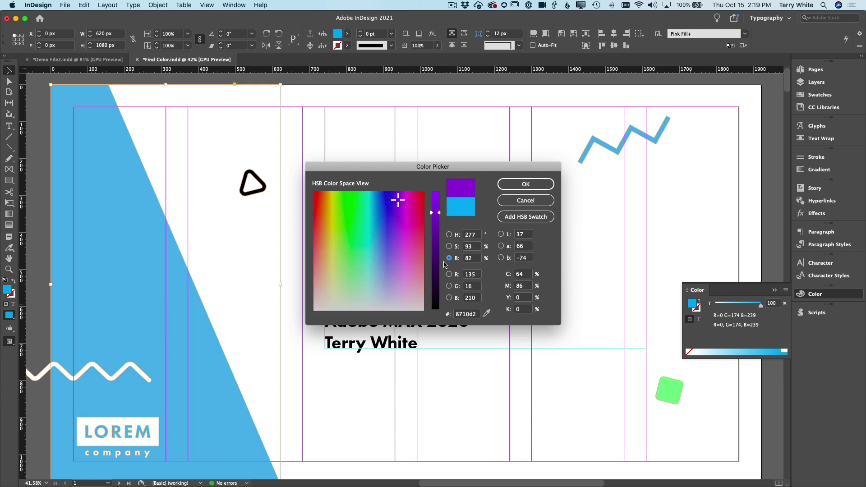
{"action": "left_click_drag", "start_coordinate": [440, 213], "coordinate": [440, 240]}
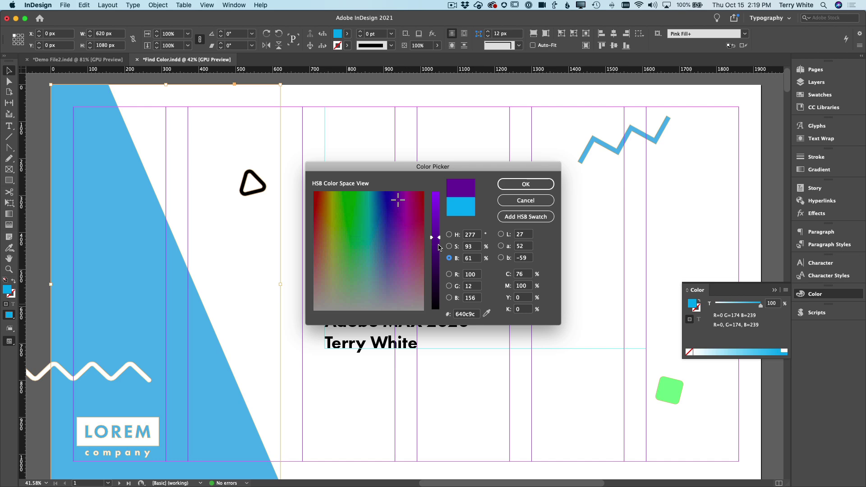
{"action": "left_click", "coordinate": [534, 185]}
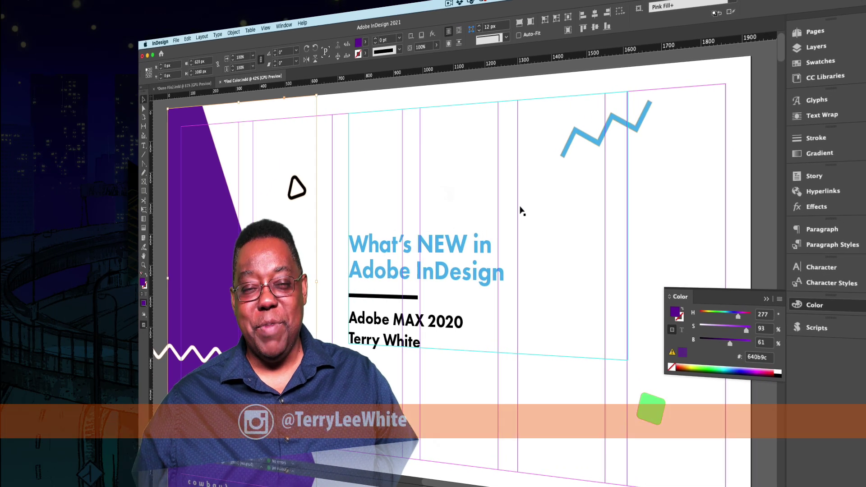